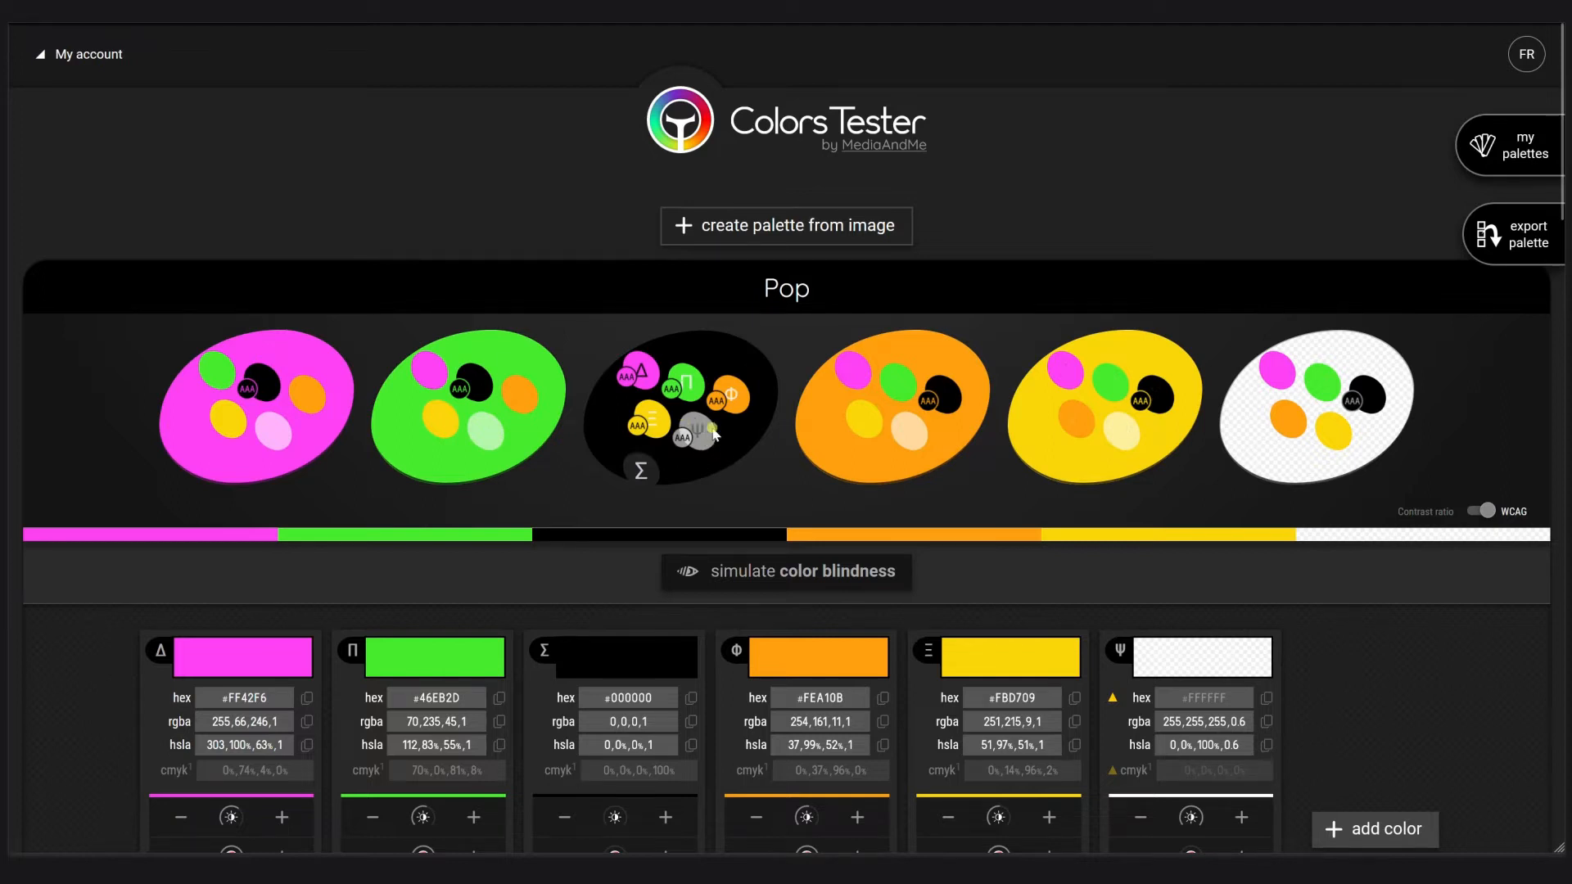
# Examine the hsla alpha value of the semi-transparent white color in the Pop palette.
pyautogui.scroll(-4, 1323, 455)
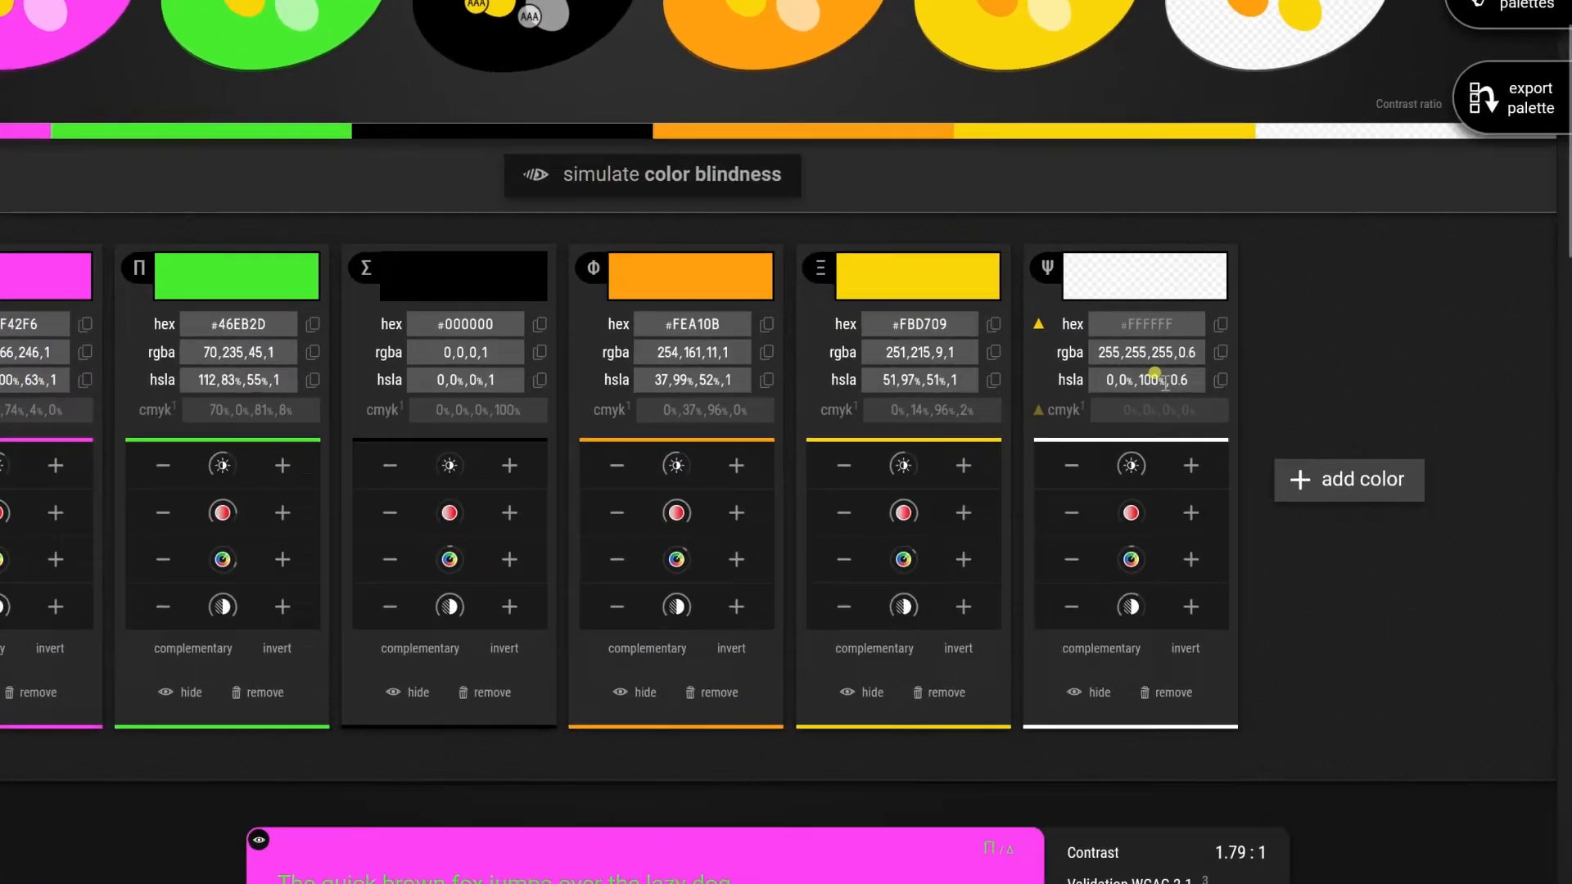
pyautogui.click(1225, 398)
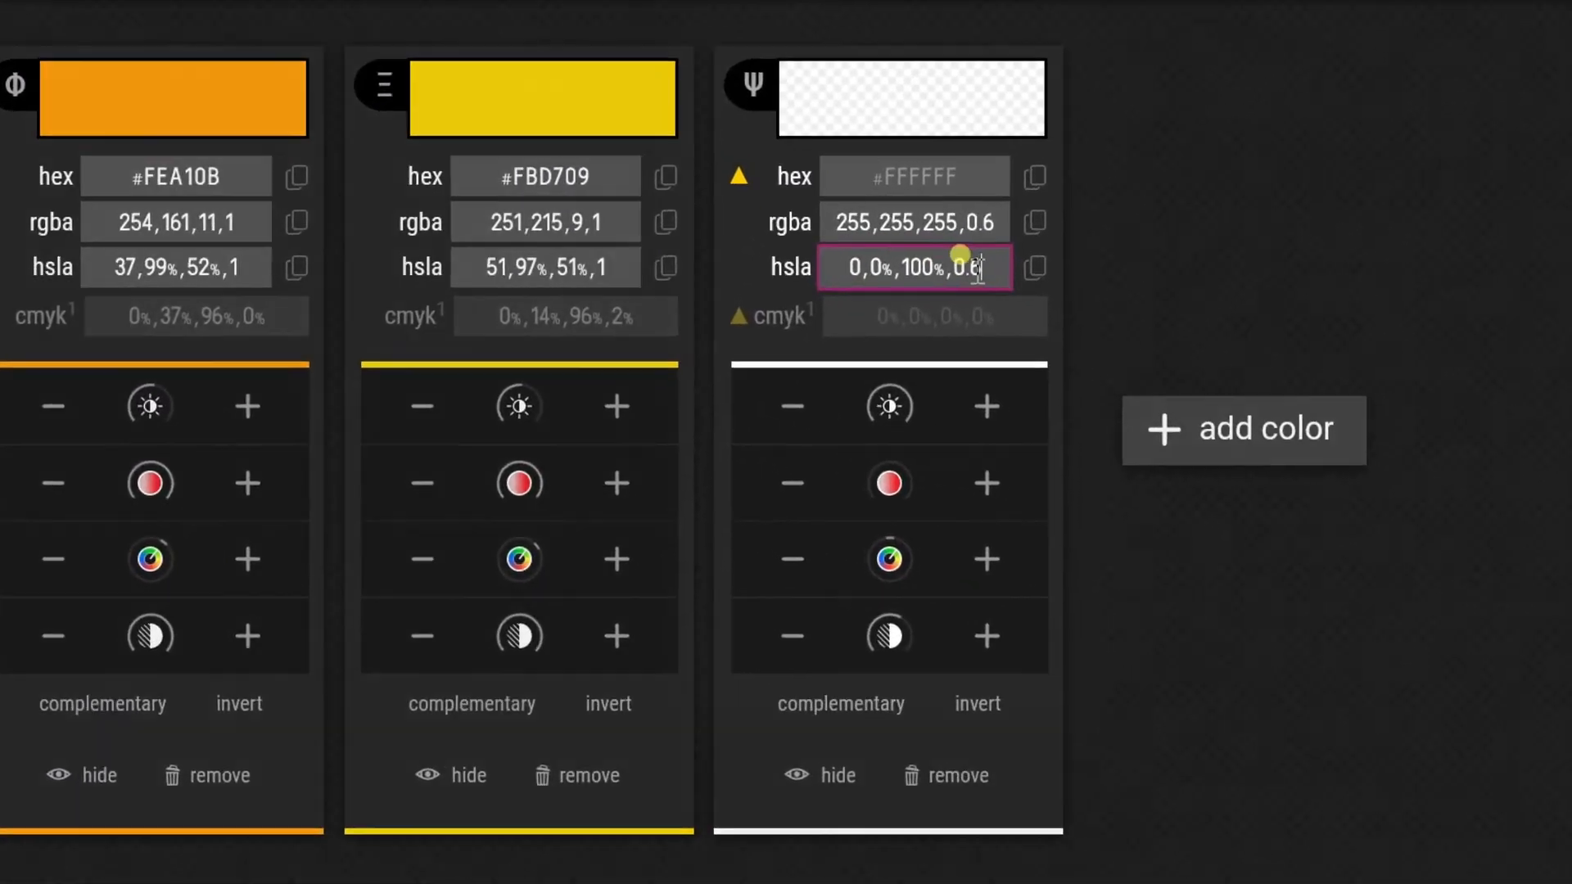
pyautogui.click(963, 268)
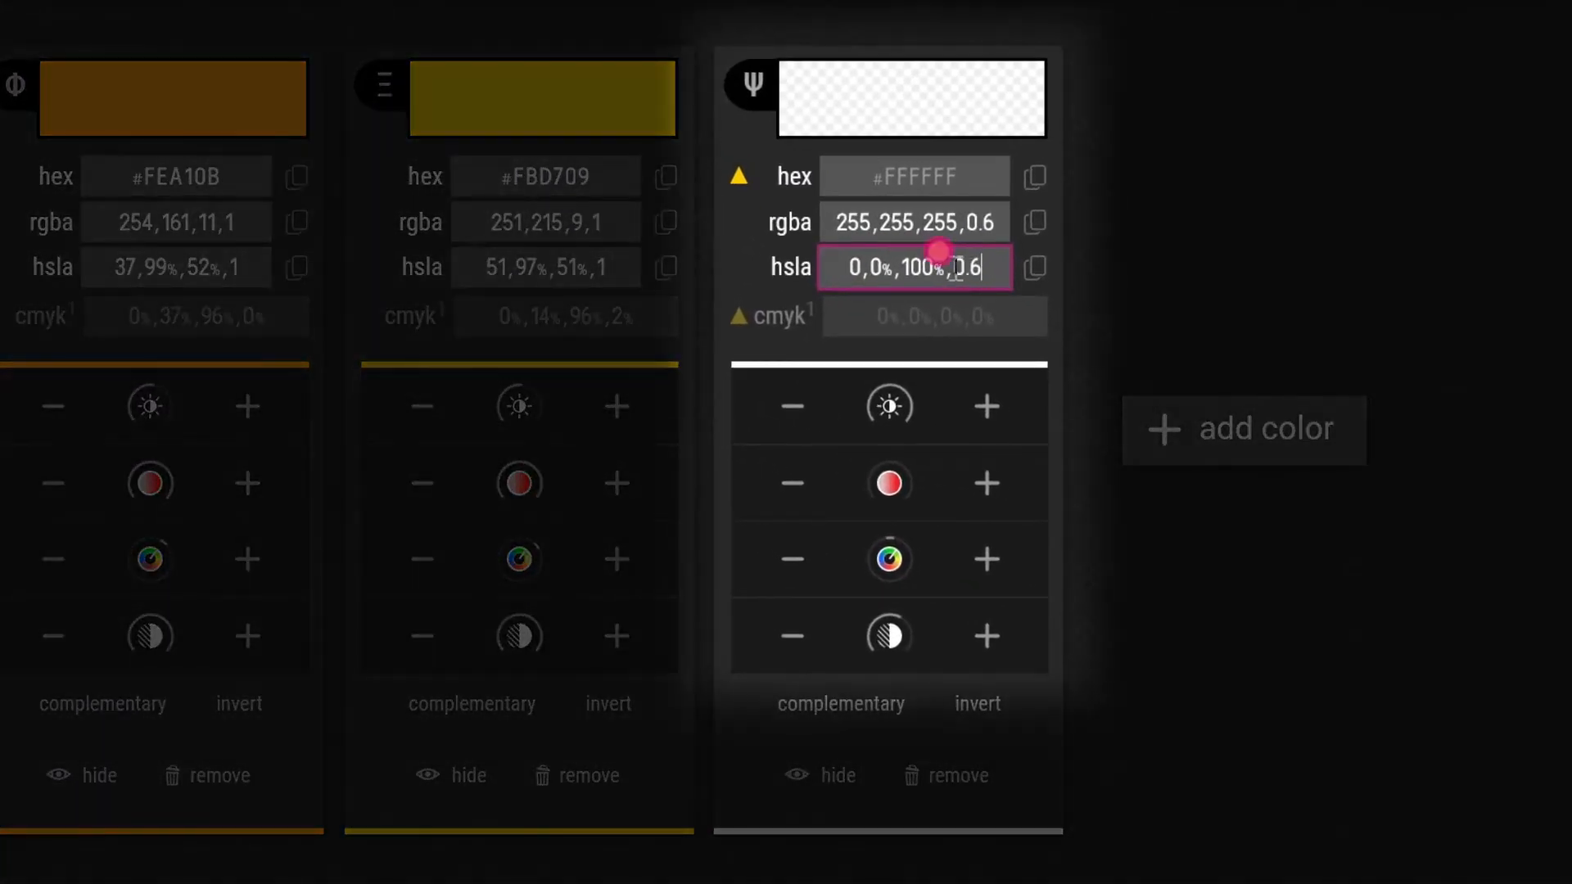
pyautogui.moveTo(964, 269); pyautogui.dragTo(985, 269)
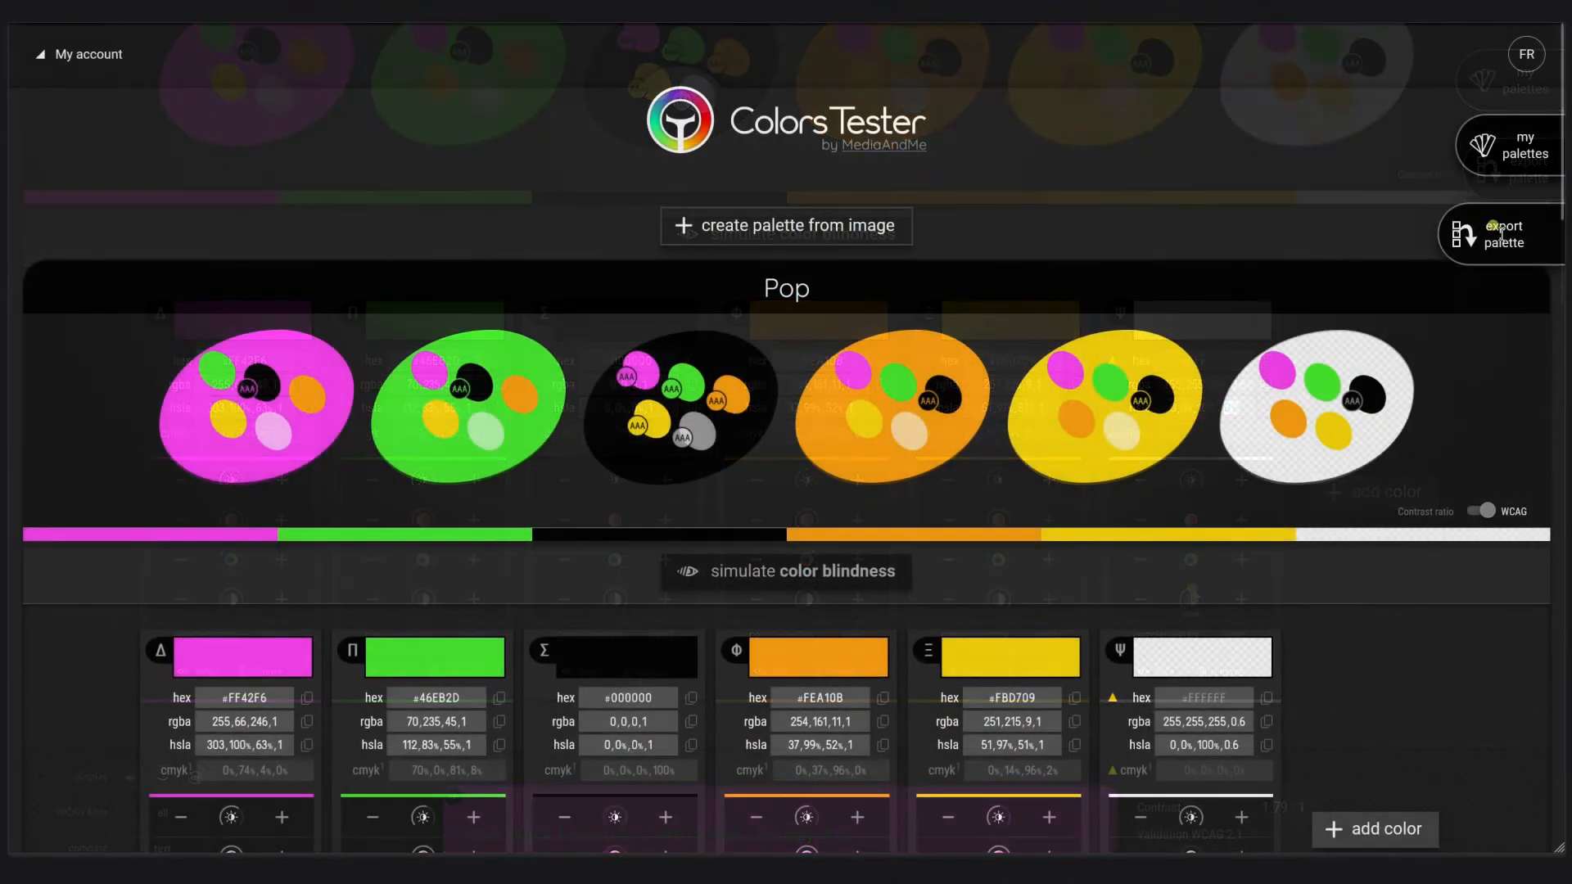
# Export the Pop palette as SVG, then switch to Sketch and place it beneath the logo on the 1280x1024 artboard.
pyautogui.click(1507, 231)
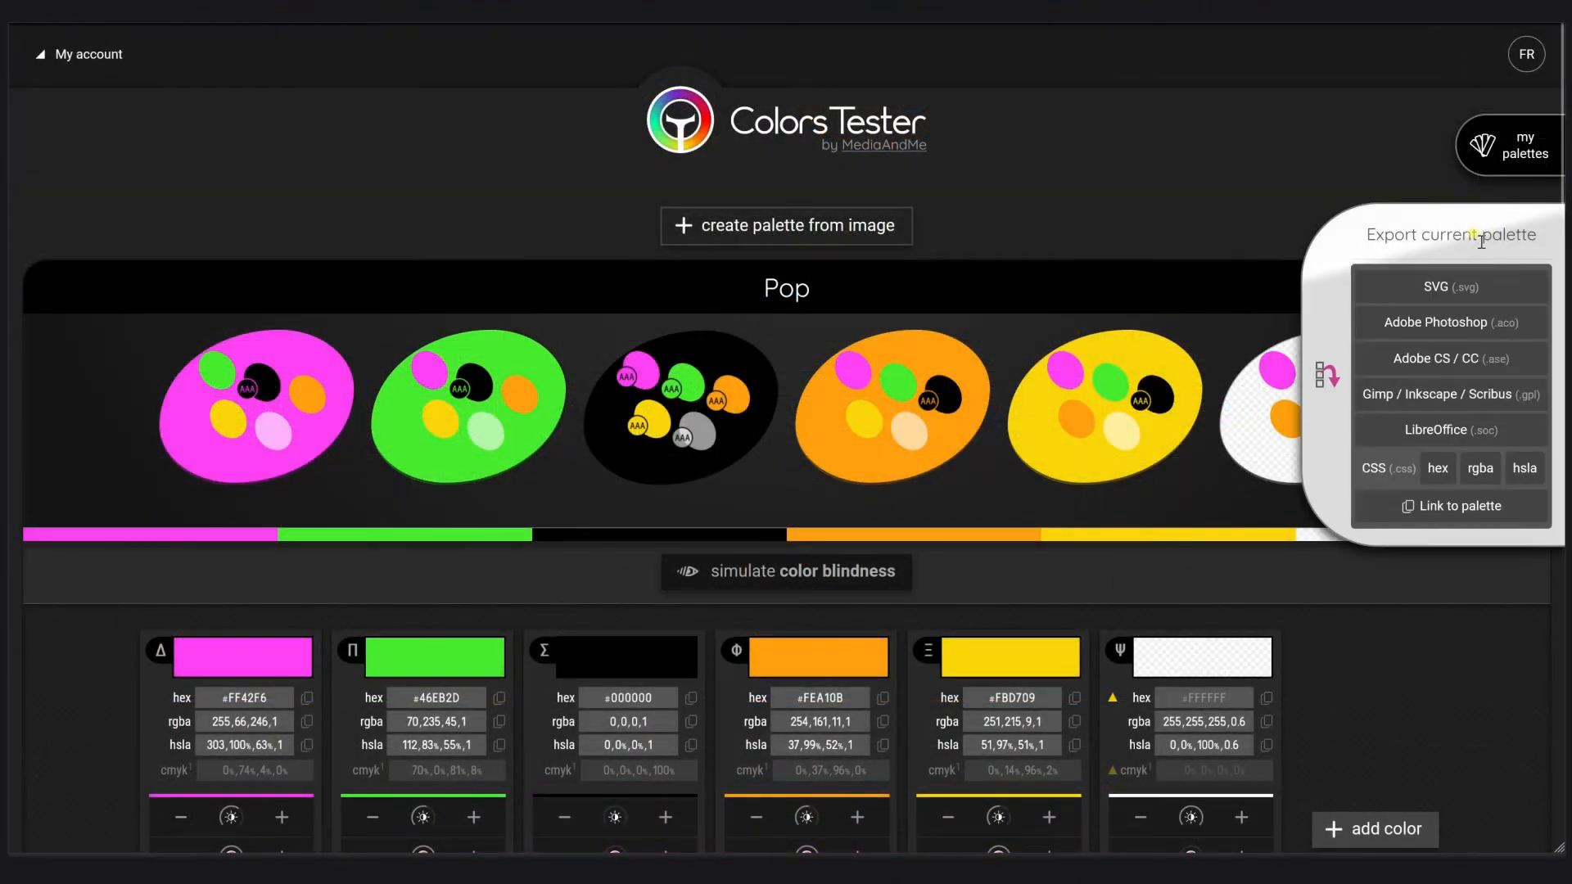
pyautogui.click(1424, 291)
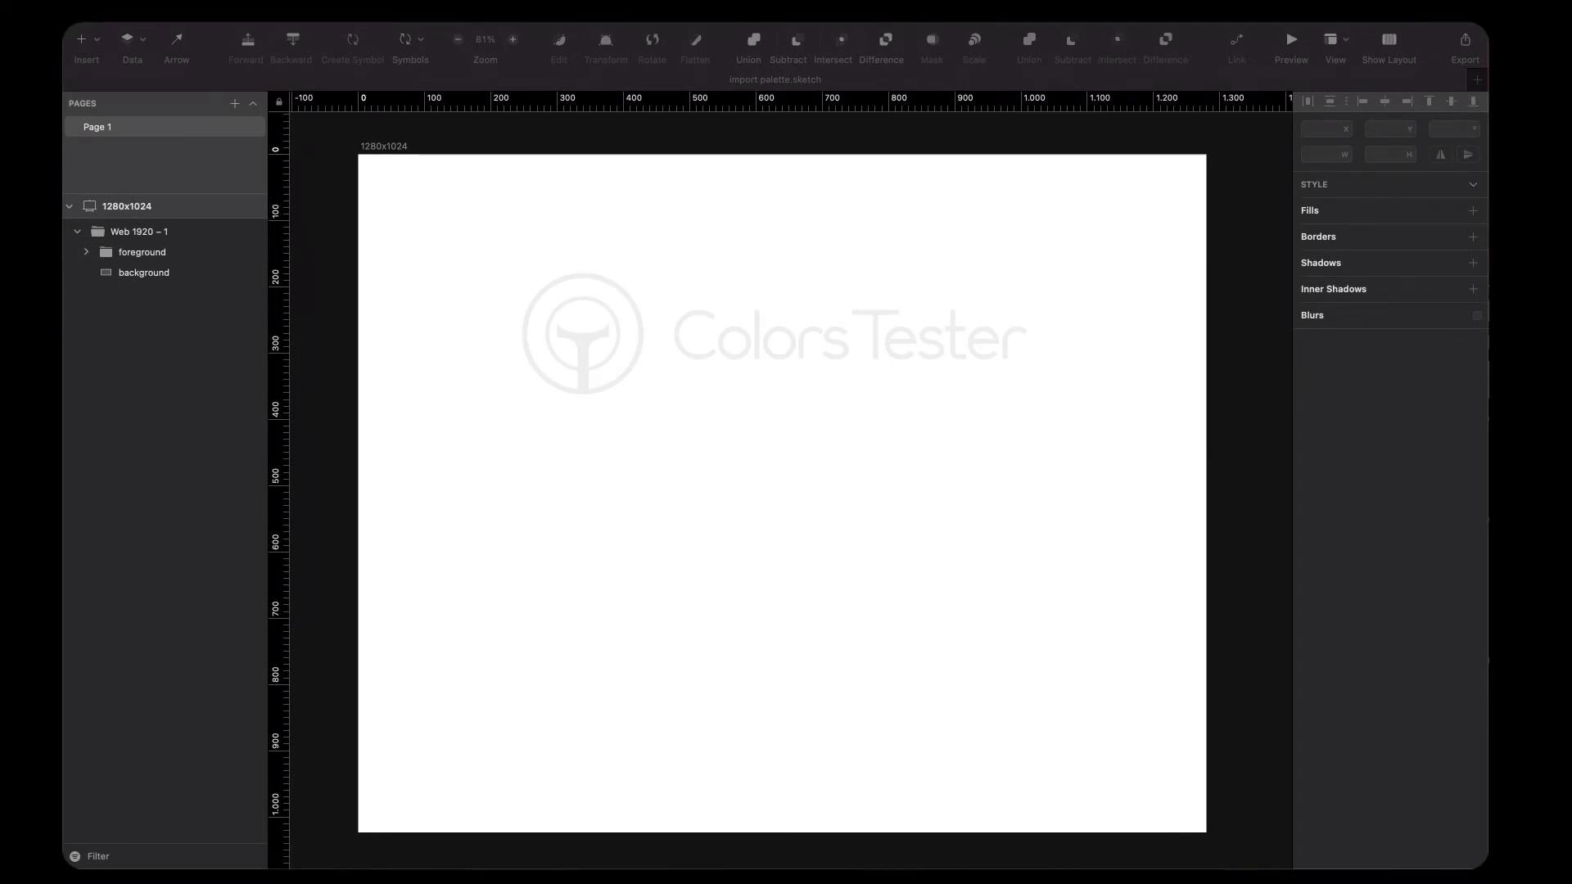
pyautogui.moveTo(1499, 352); pyautogui.dragTo(777, 629)
pyautogui.moveTo(779, 558); pyautogui.dragTo(789, 603)
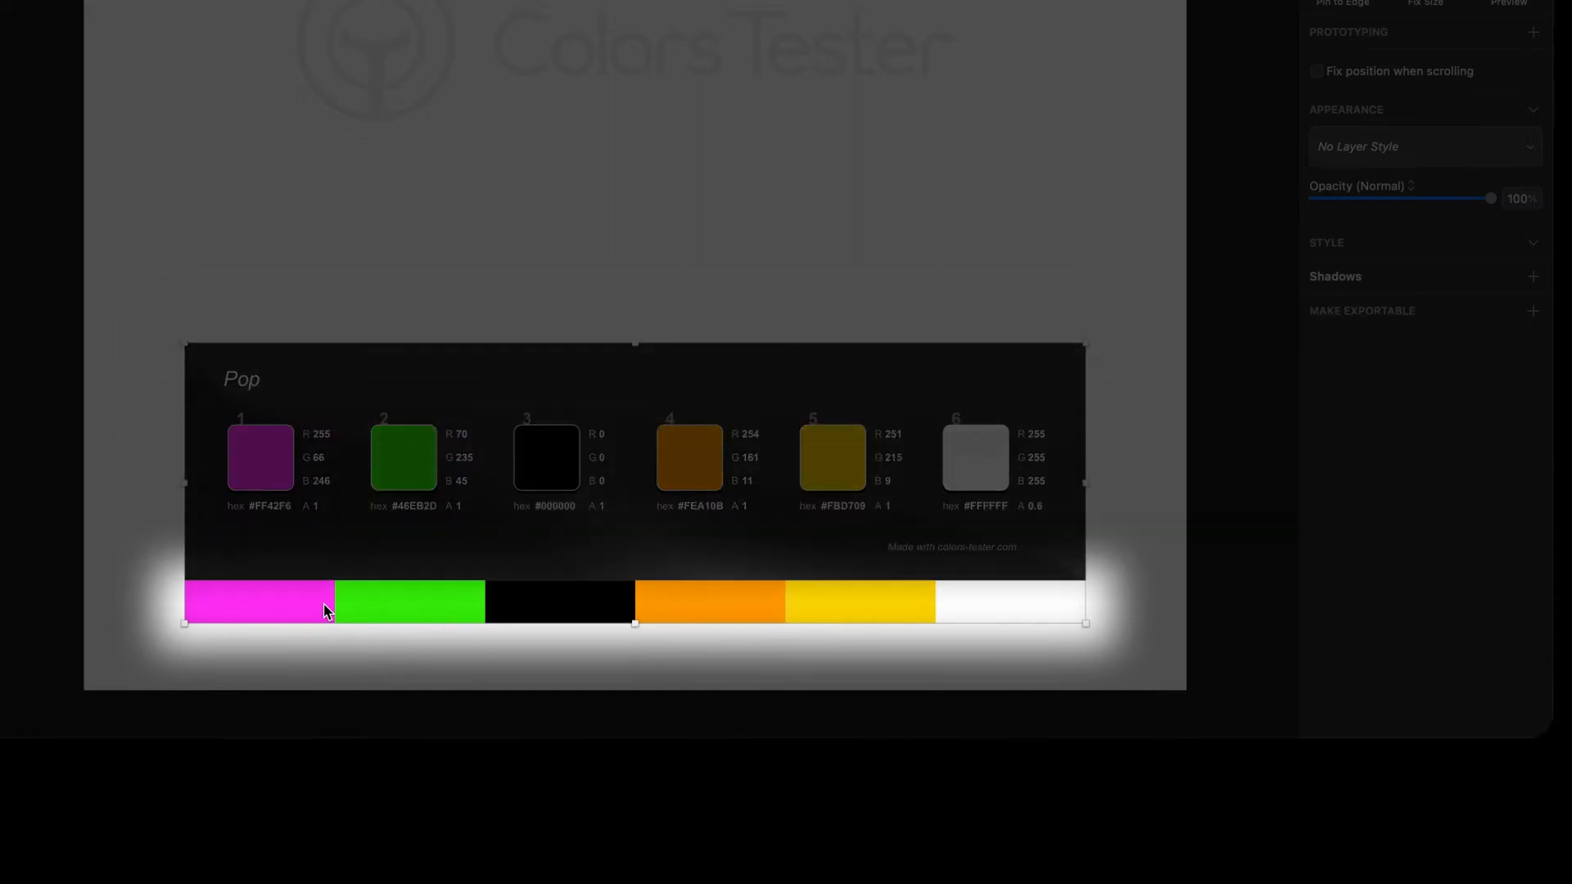
# Add the fill color of the palette strip's magenta rectangle (FF42F6) to the document color presets.
pyautogui.click(271, 600)
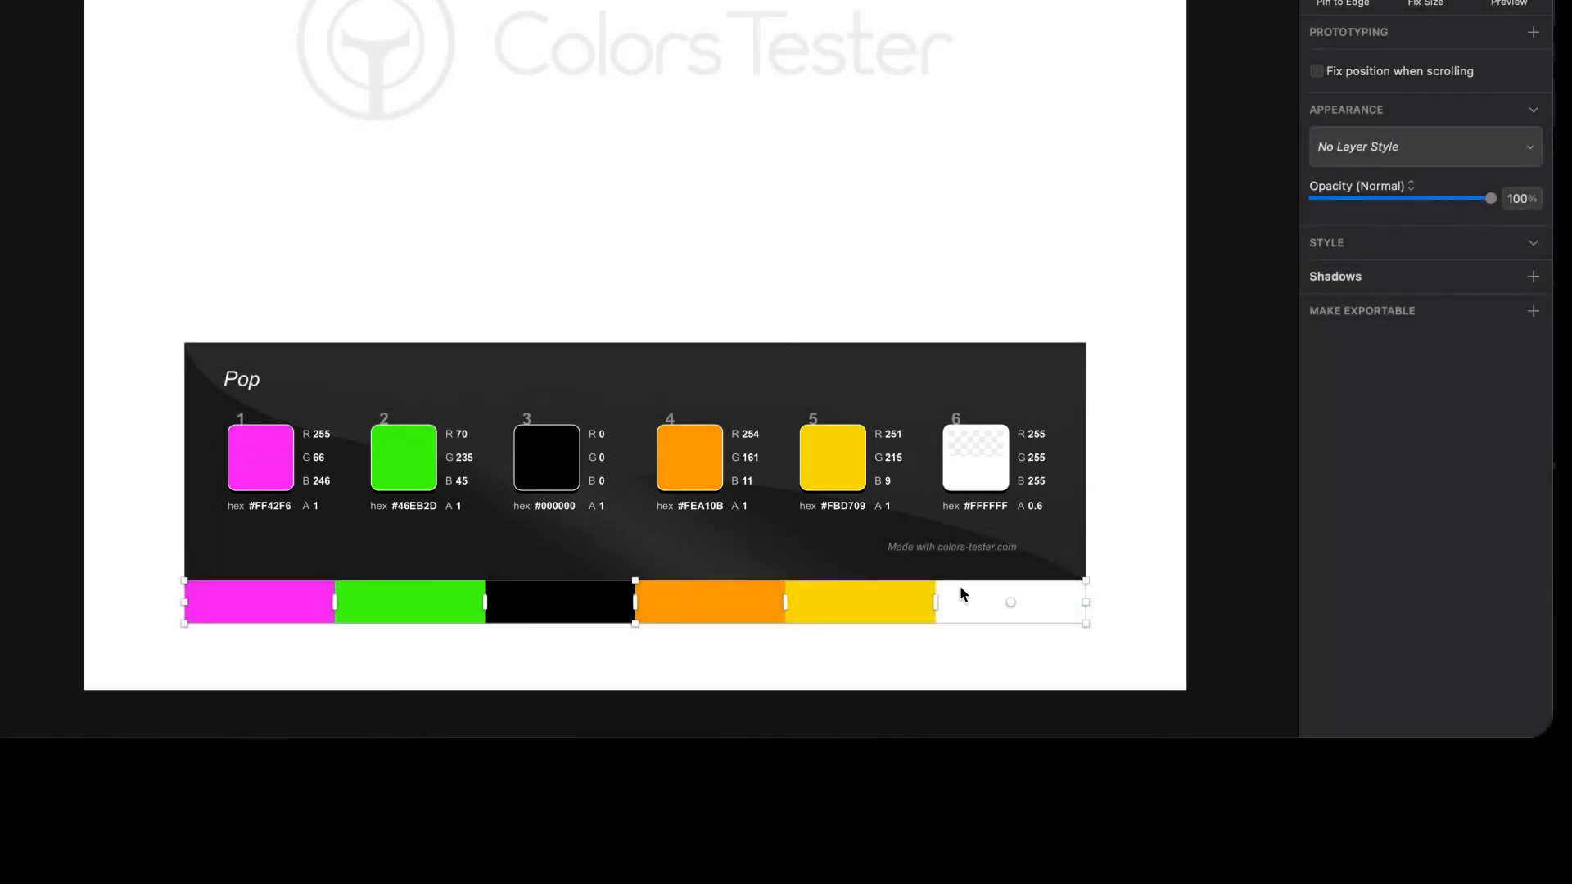
pyautogui.doubleClick(297, 618)
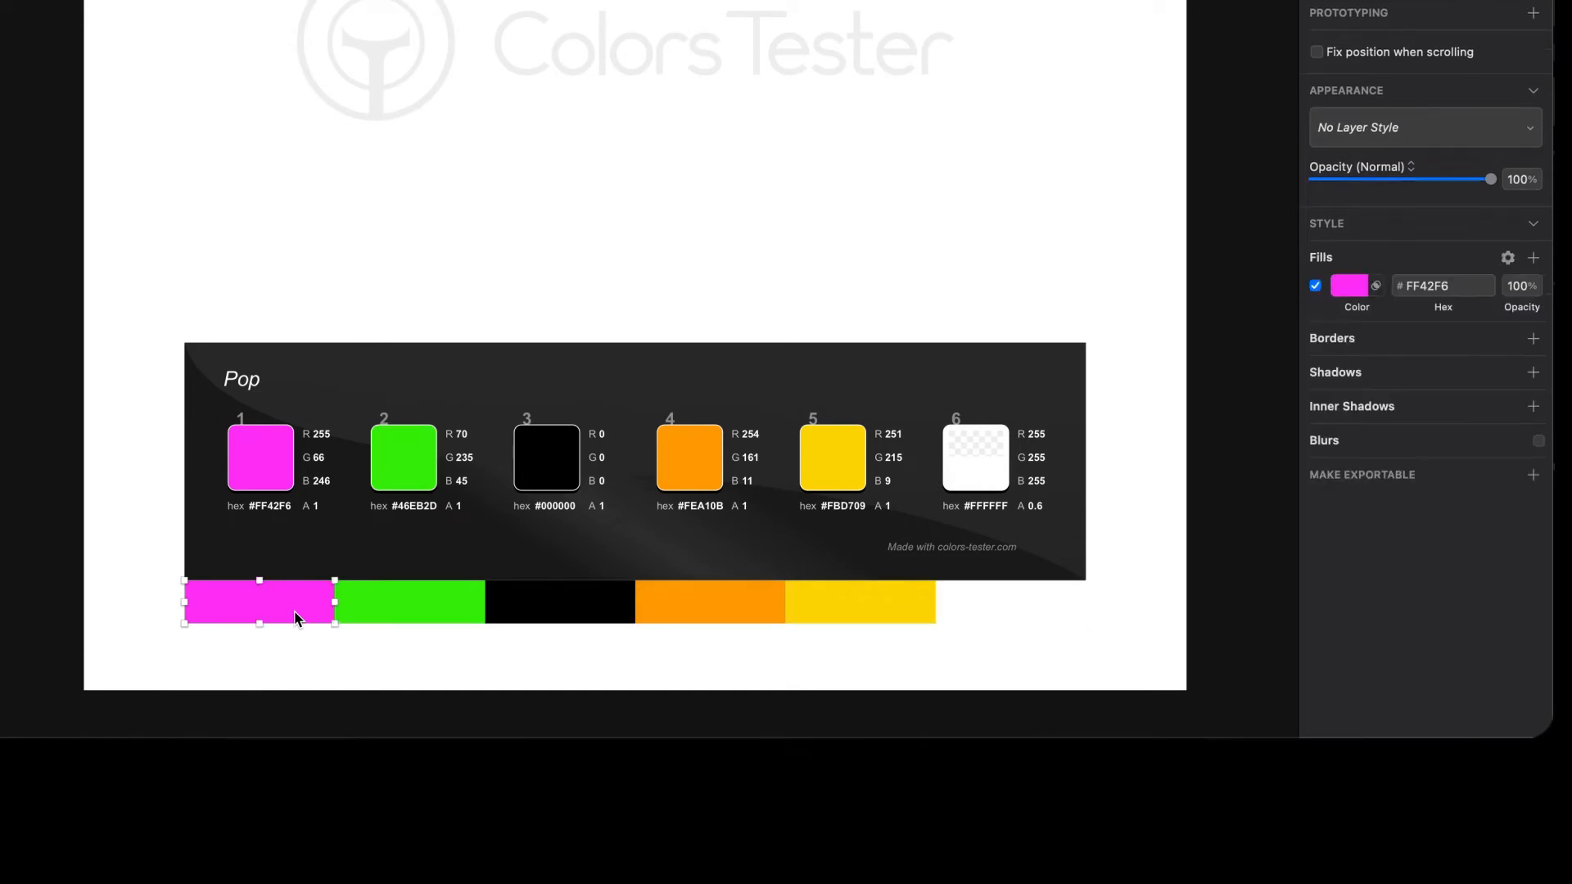
pyautogui.click(1355, 287)
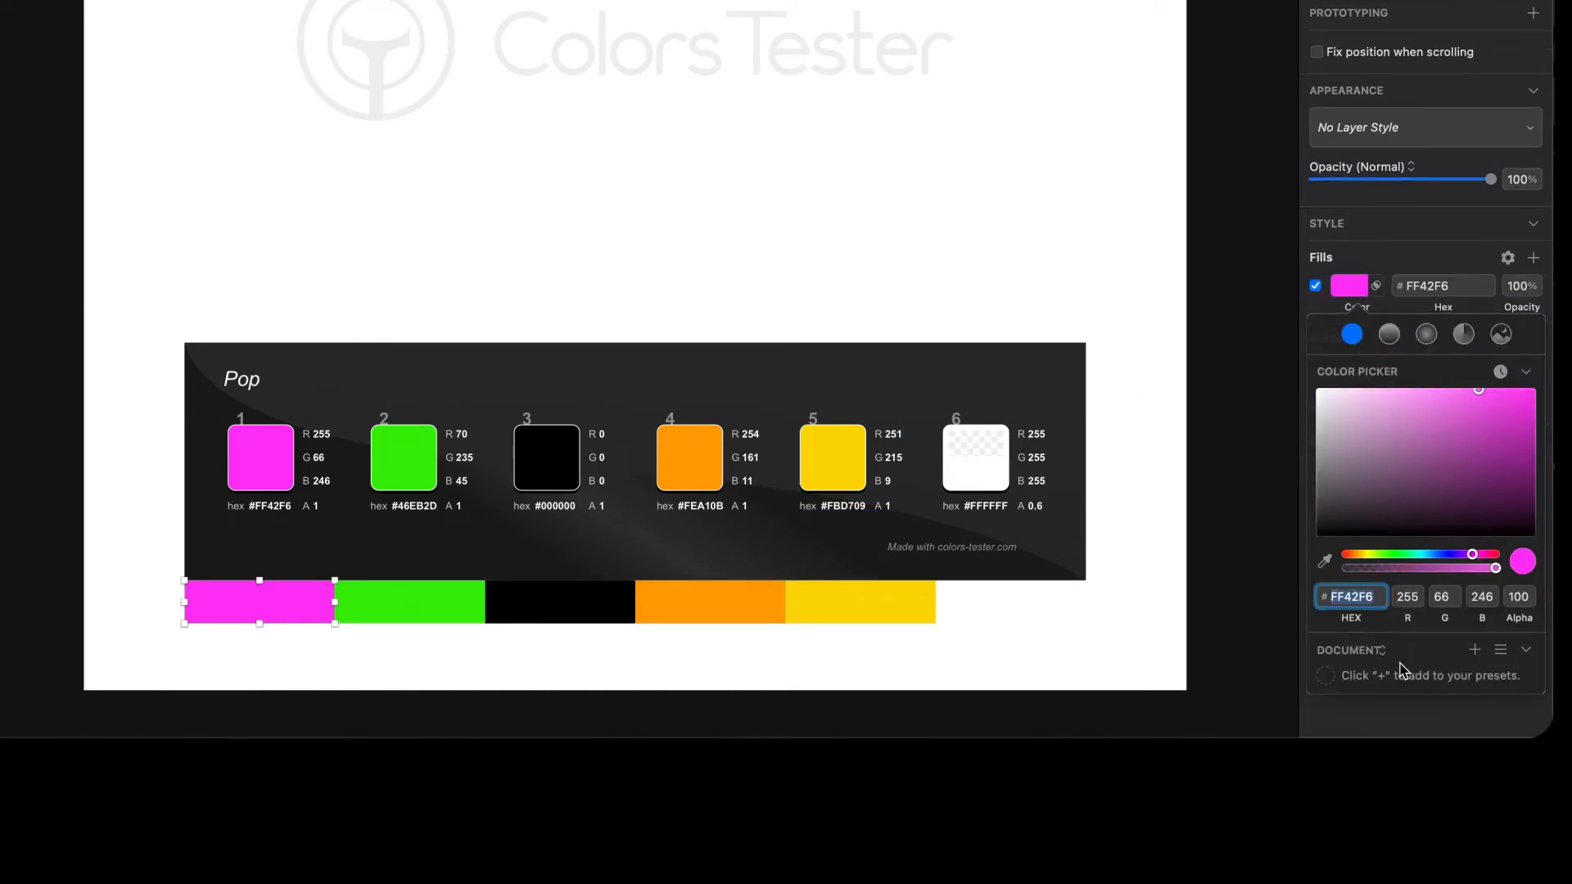
pyautogui.click(1475, 652)
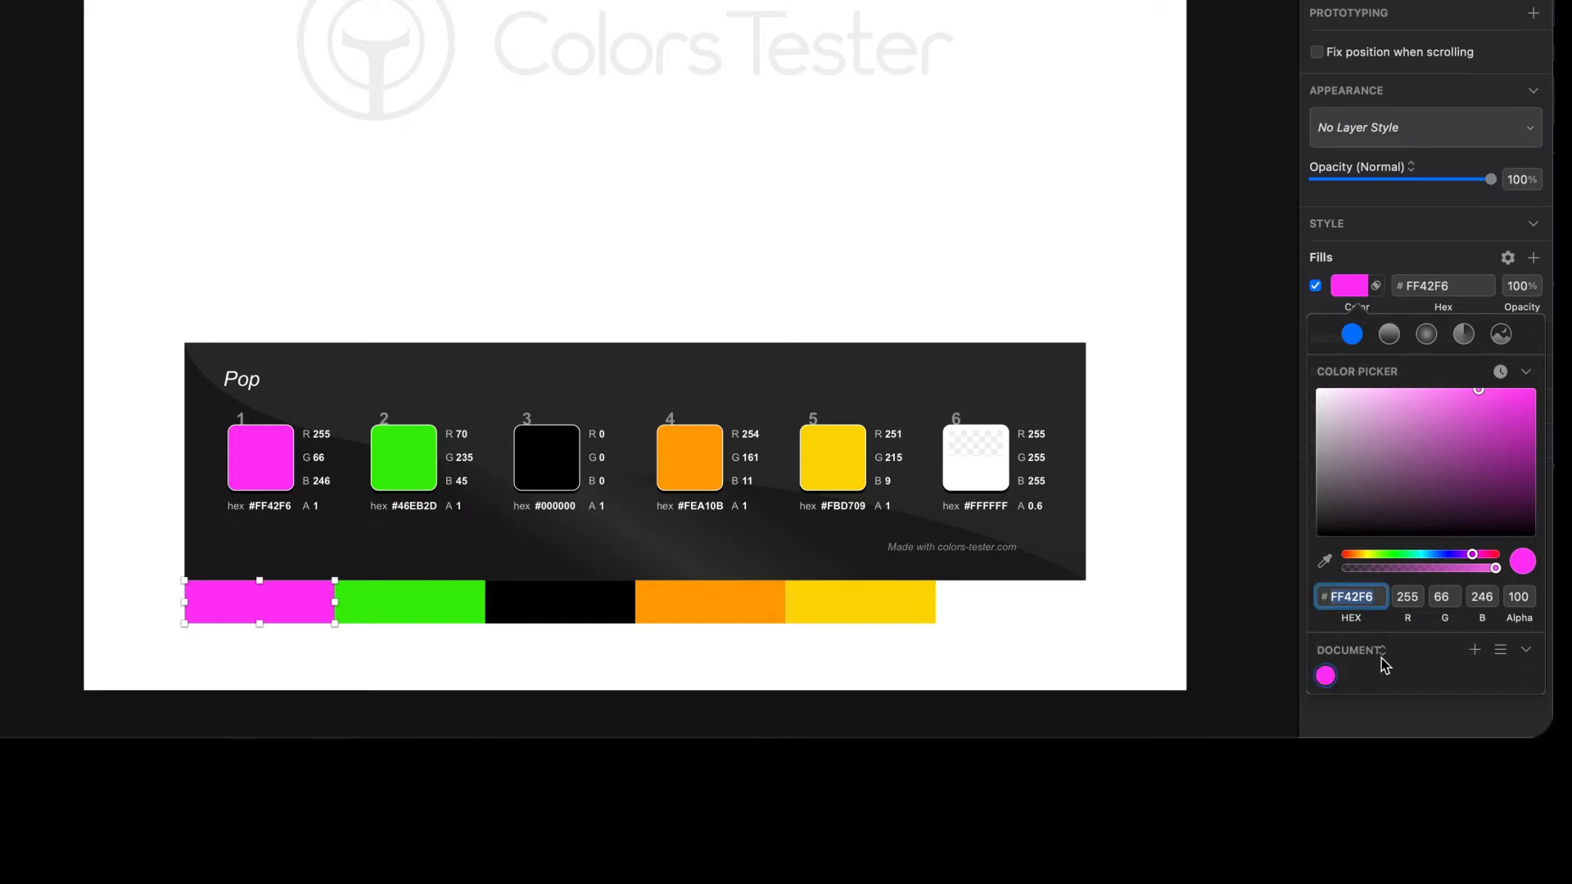
# Add the palette strip's green (46EB2D) and black (000000) to the document color presets.
pyautogui.click(440, 592)
pyautogui.click(1474, 654)
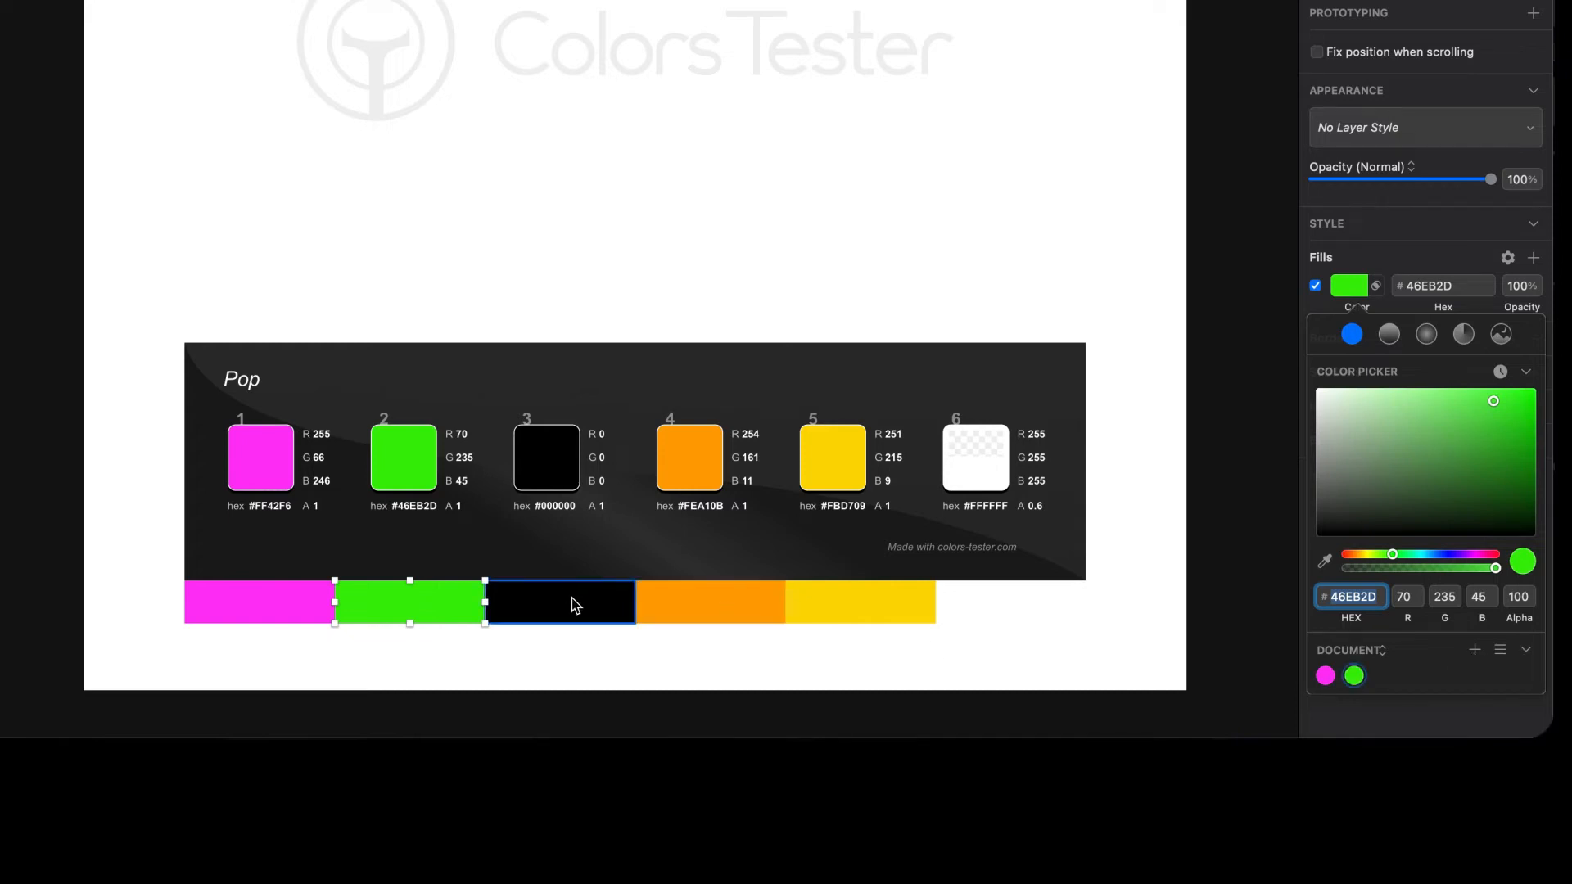
pyautogui.click(576, 606)
pyautogui.click(1475, 652)
# Add the palette strip's orange (FEA10B), yellow (FBD709) and 60% white (FFFFFF) to the document color presets.
pyautogui.click(755, 611)
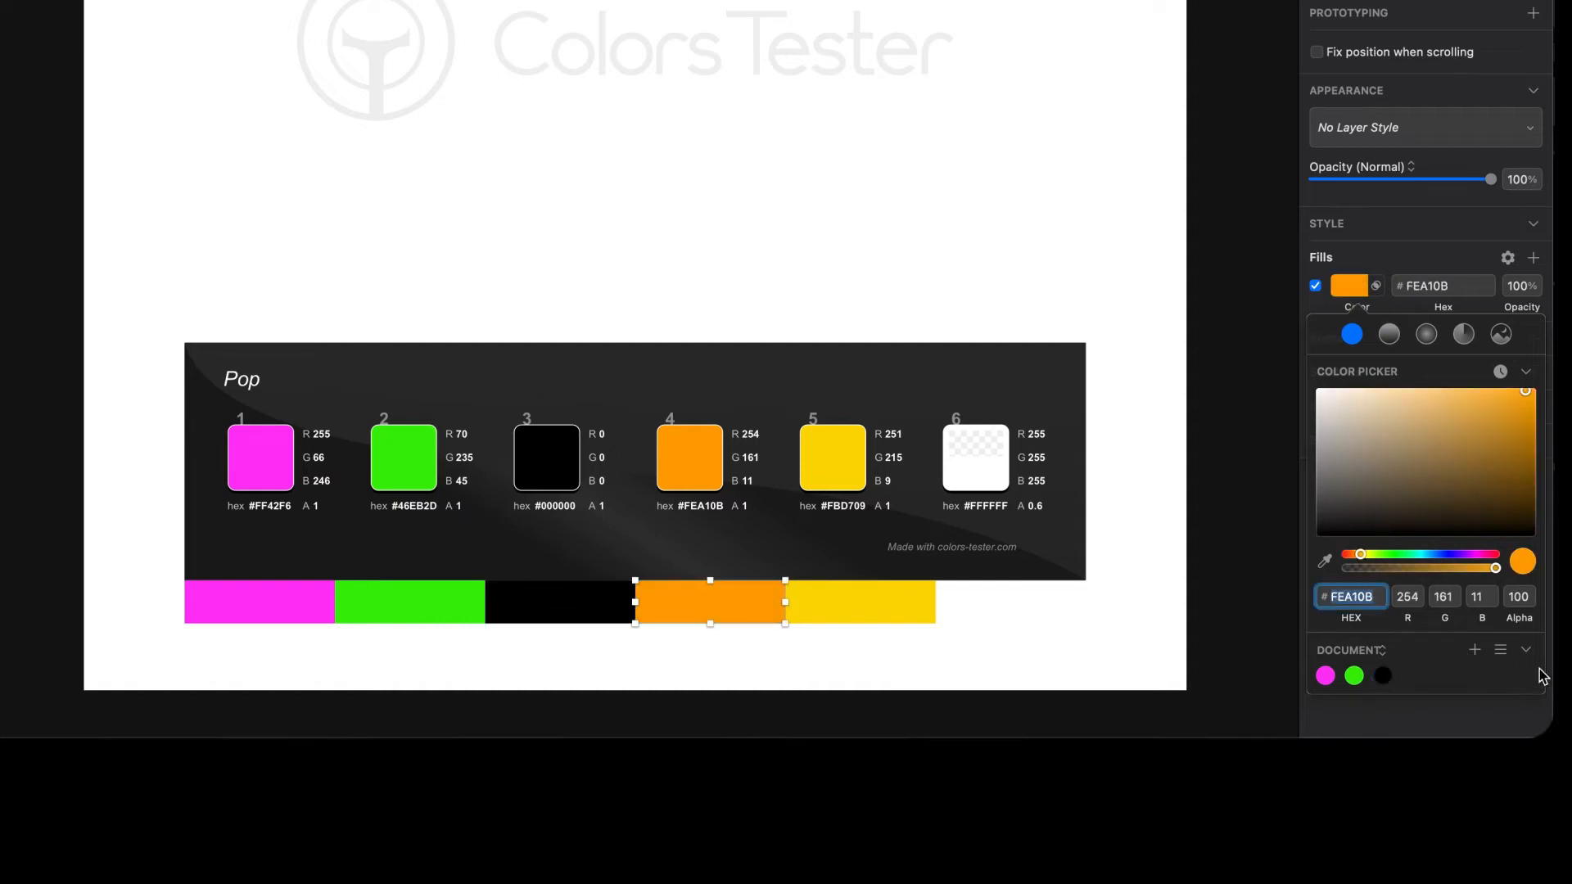
pyautogui.click(1477, 652)
pyautogui.click(905, 610)
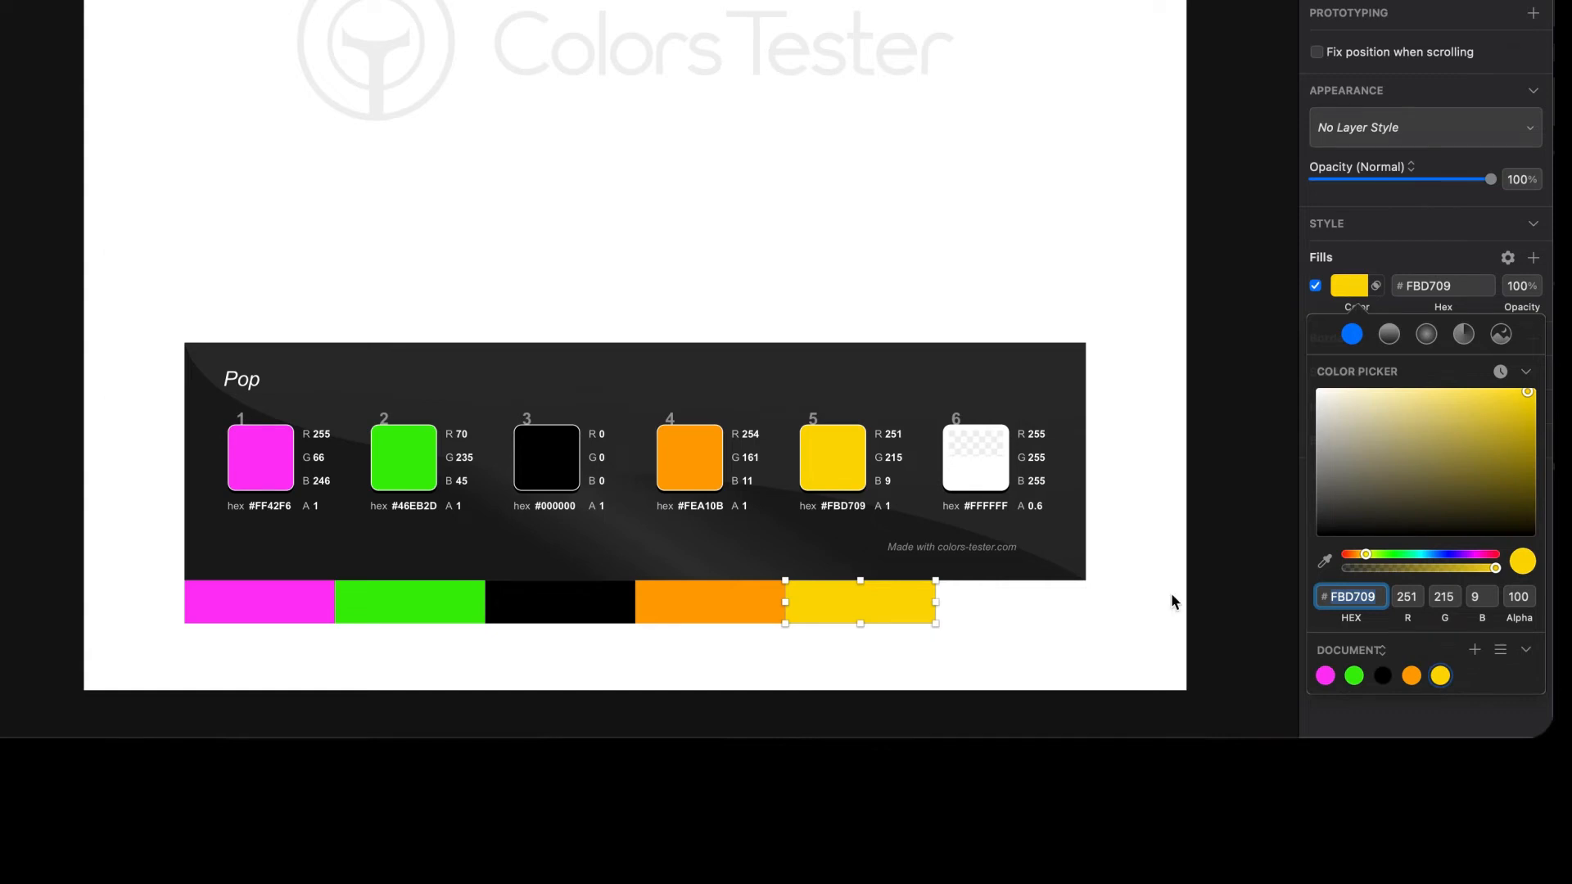
pyautogui.click(1030, 602)
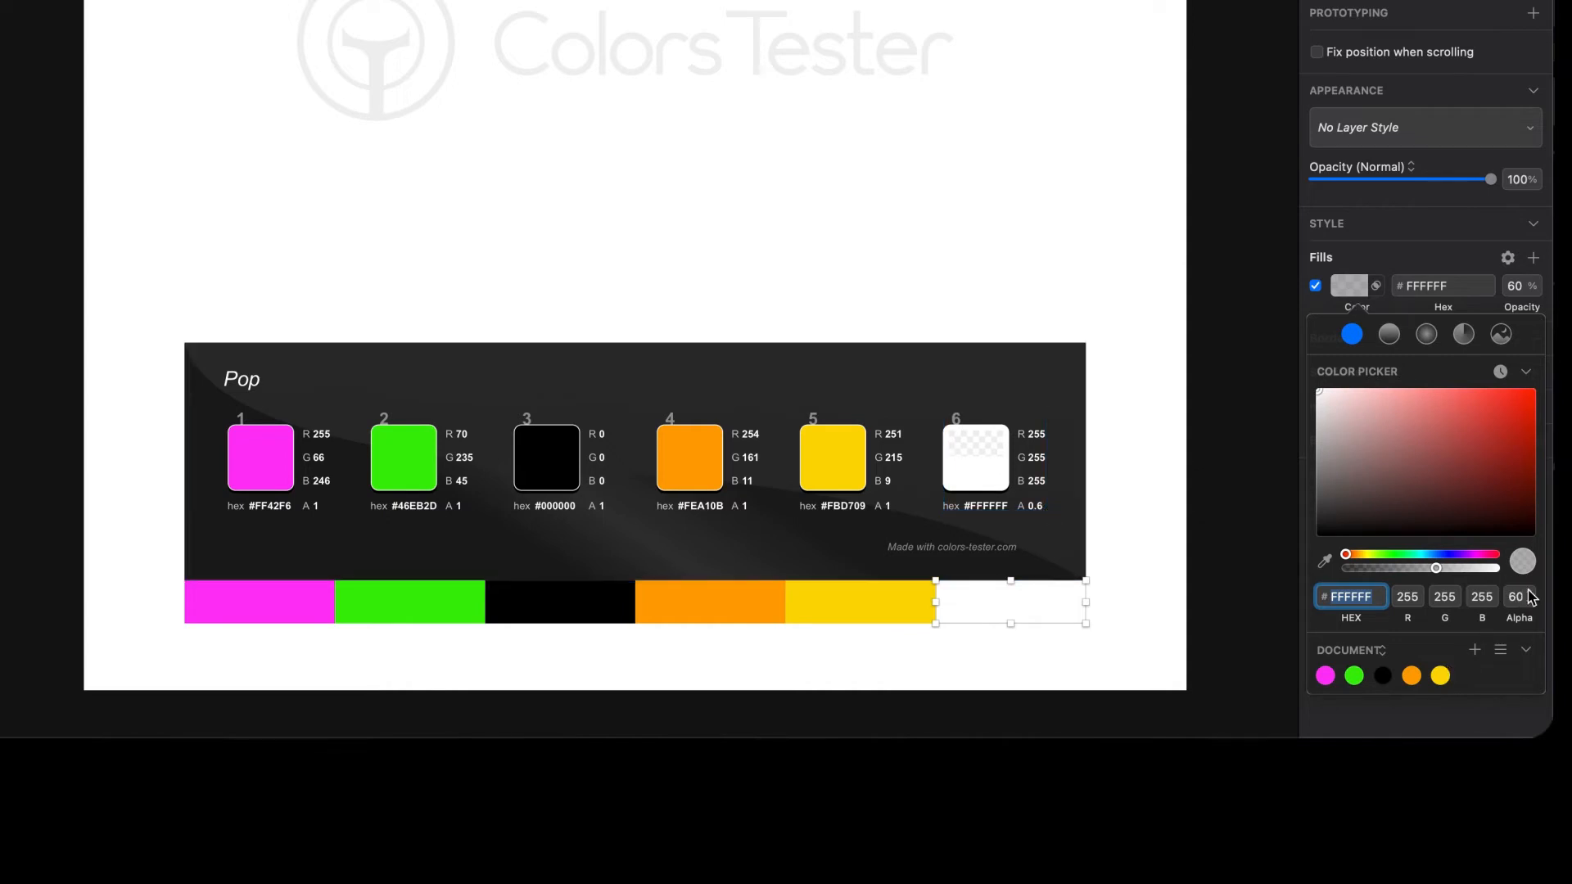
pyautogui.click(1477, 652)
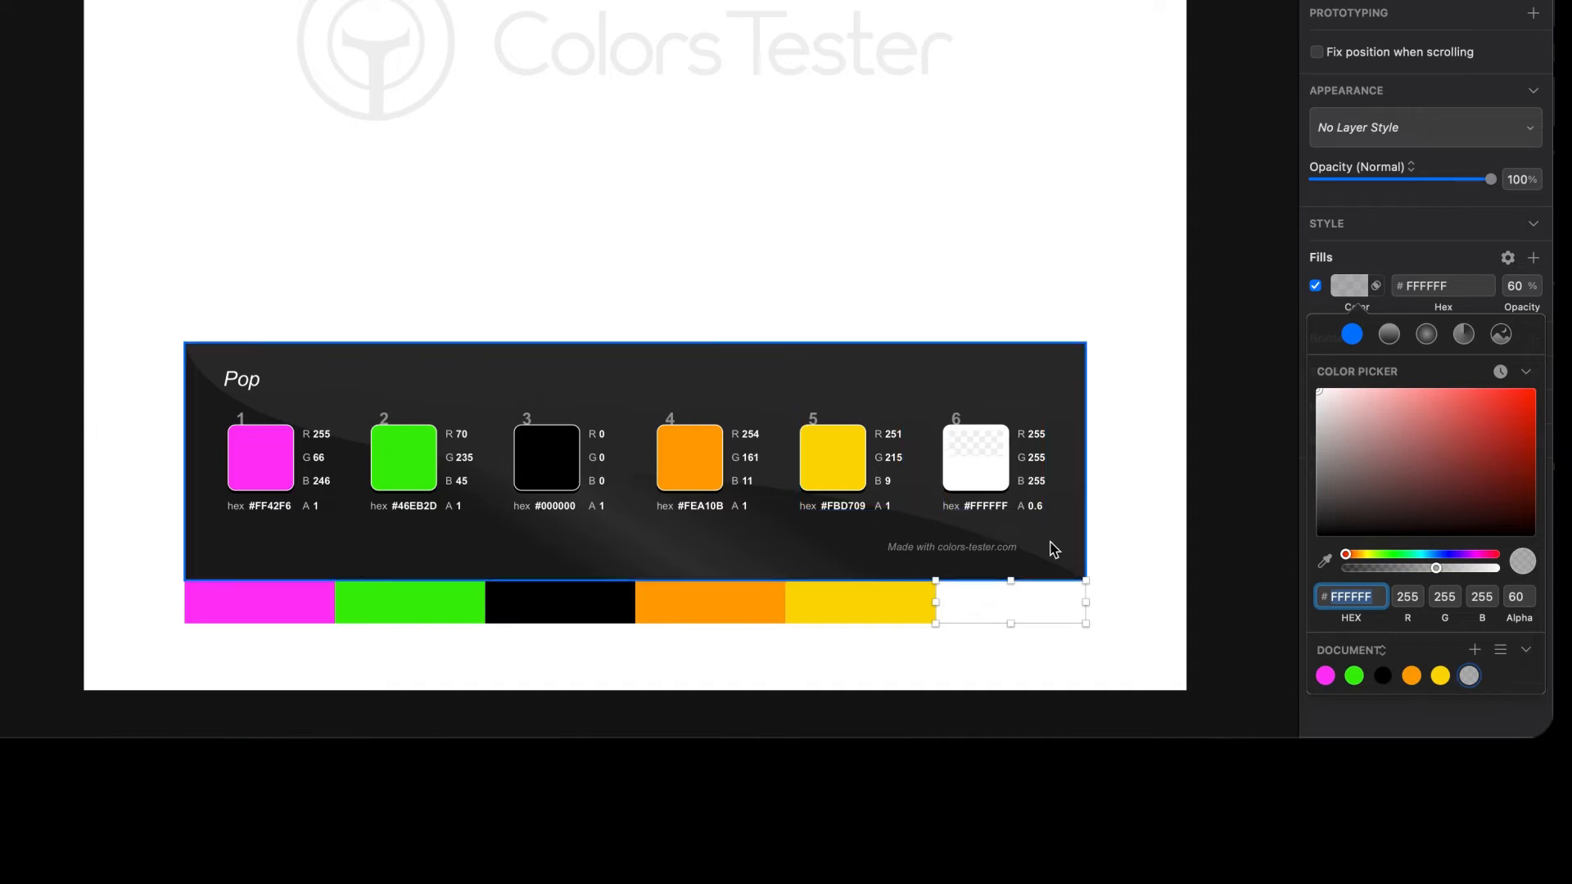
pyautogui.click(1326, 561)
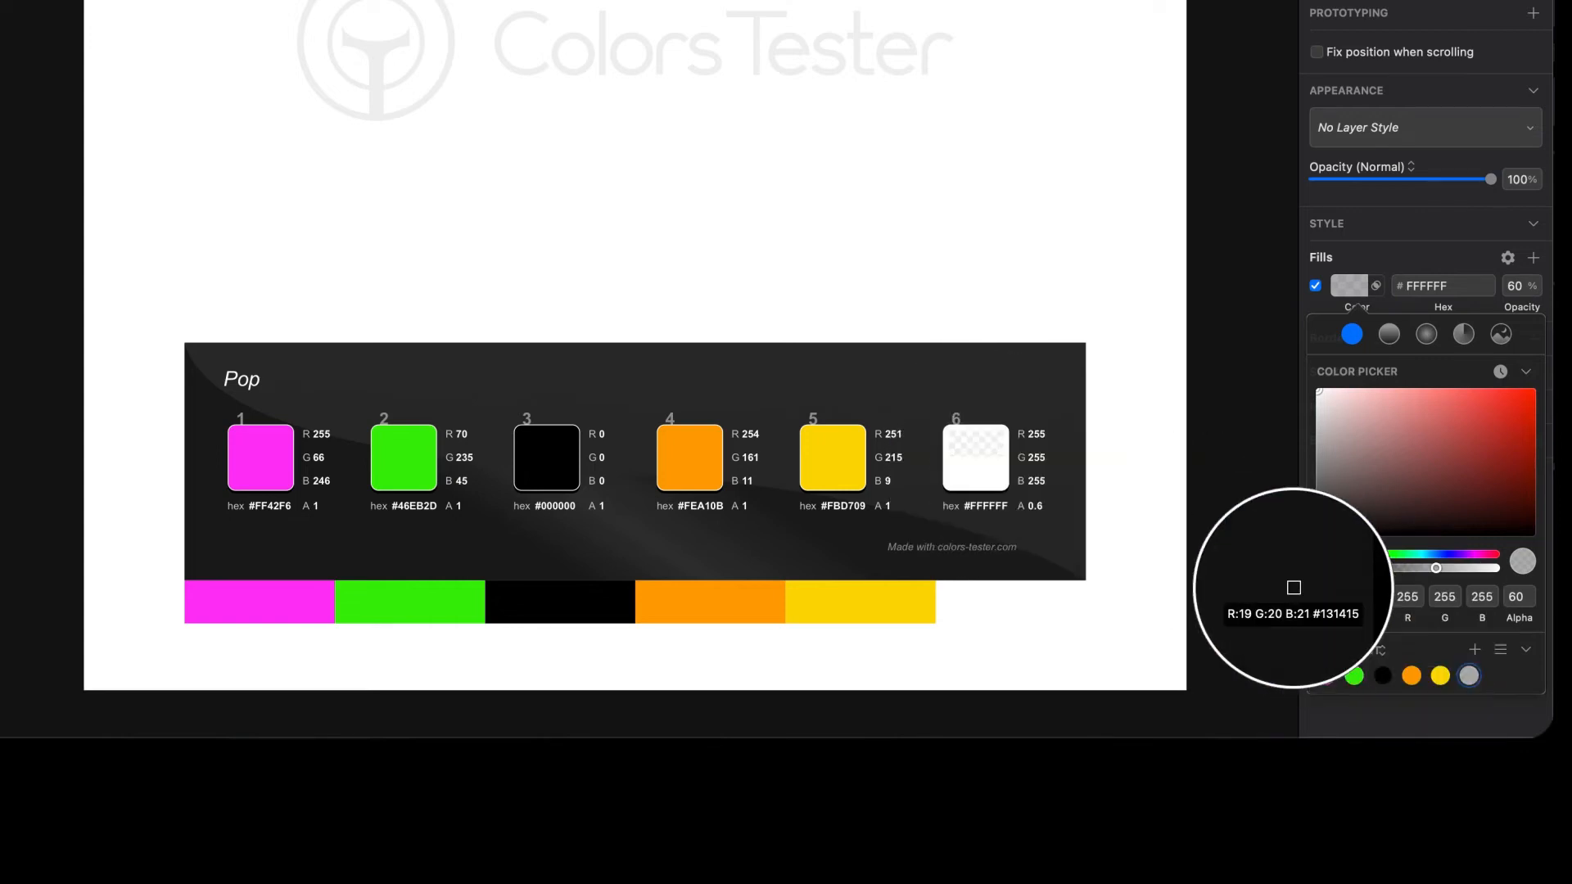
pyautogui.press('Escape')
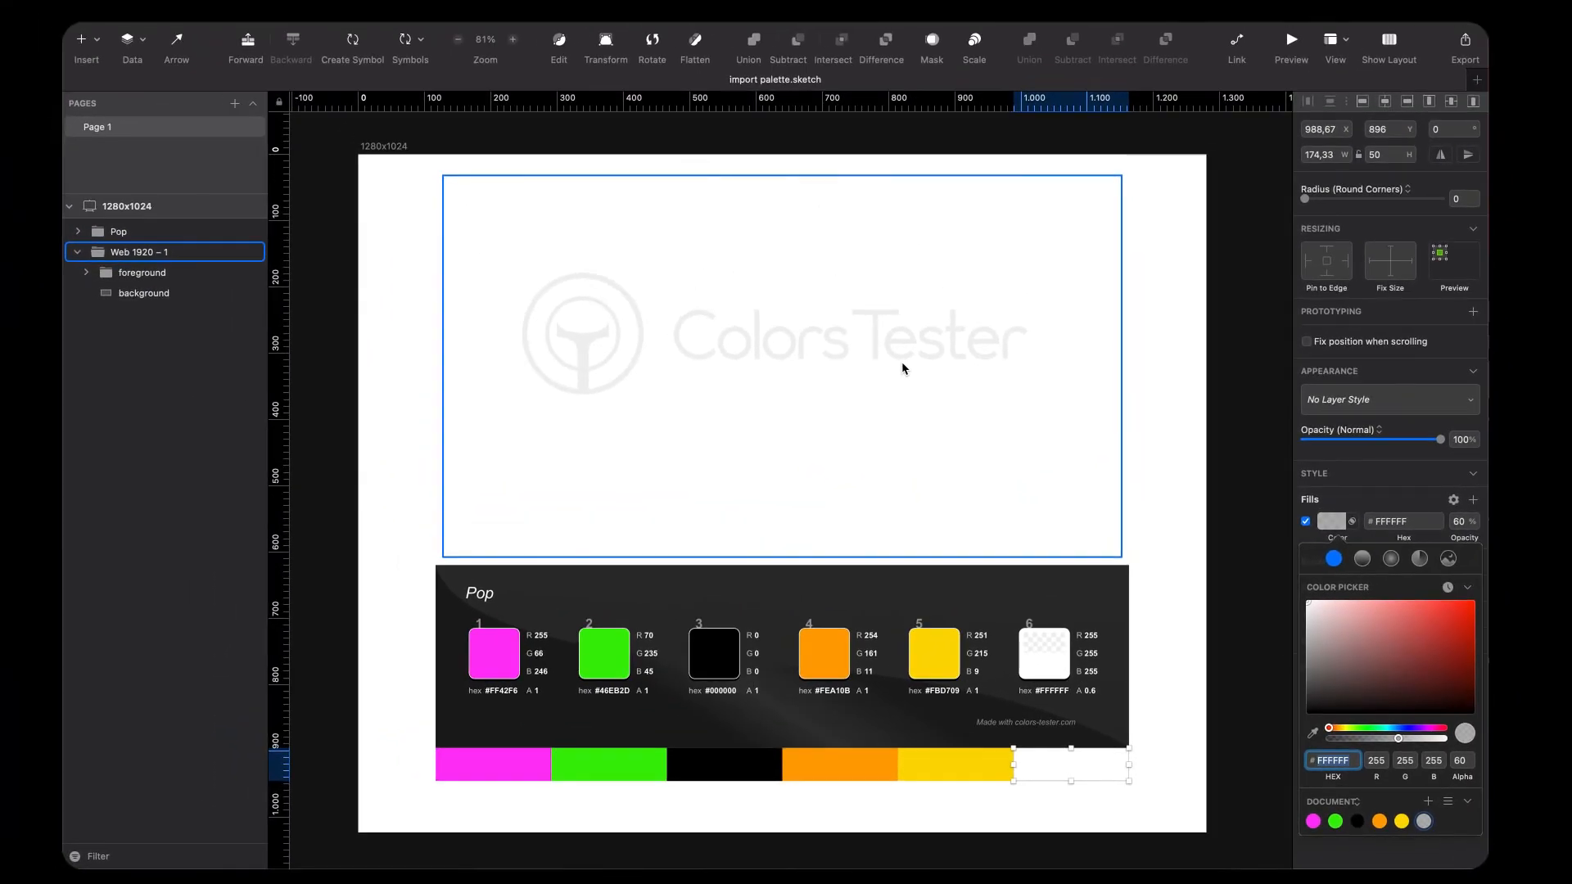
# Fill the background layer of the Web 1920 – 1 group with the black document color 000000.
pyautogui.click(903, 368)
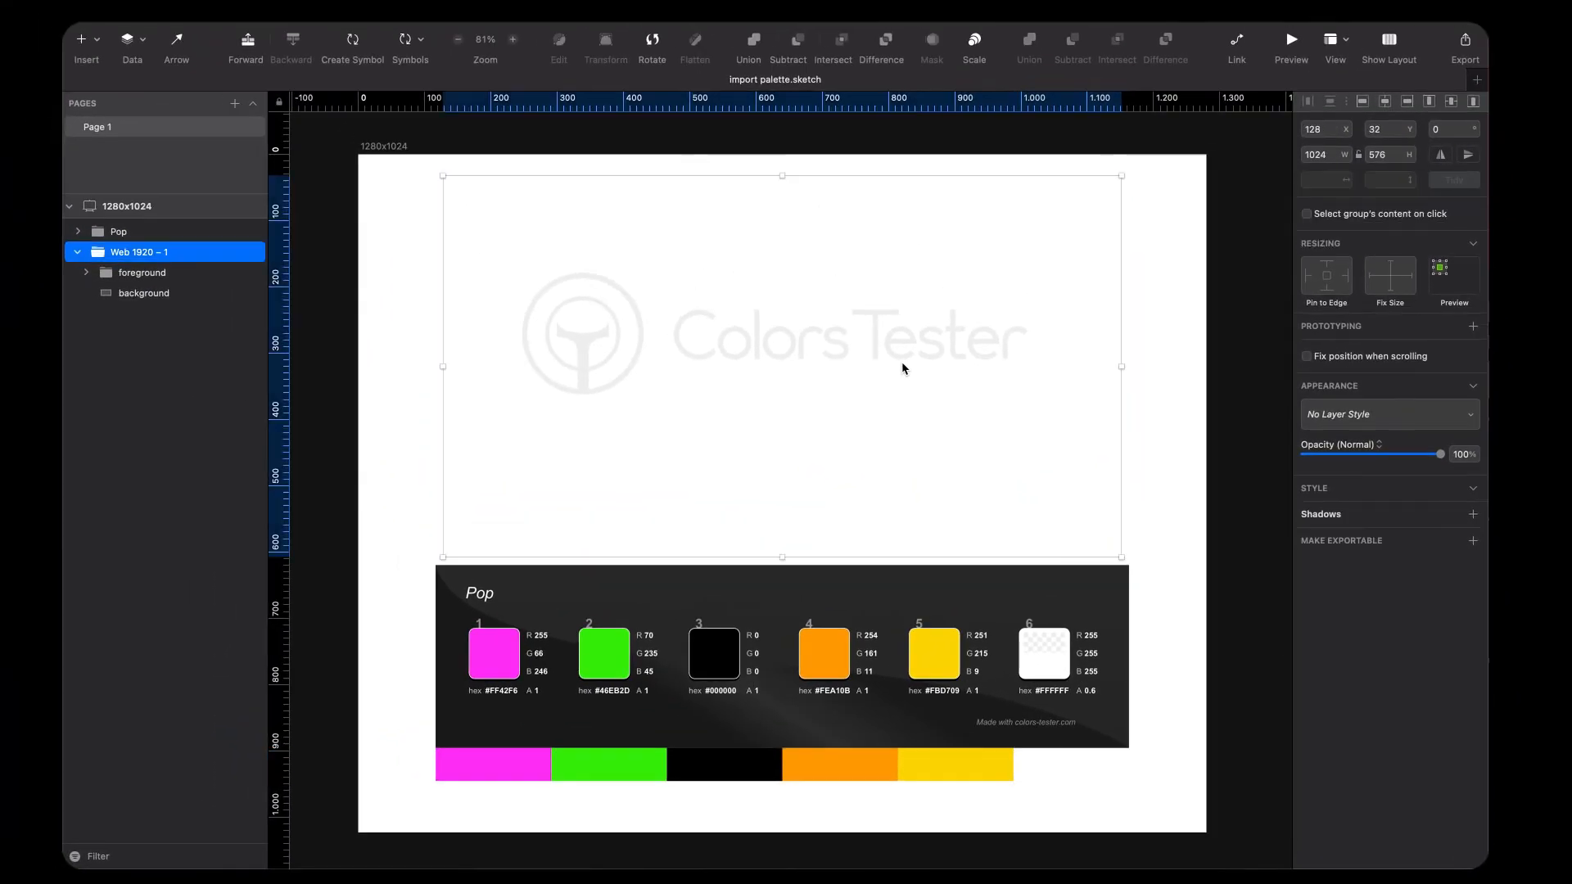
pyautogui.click(164, 297)
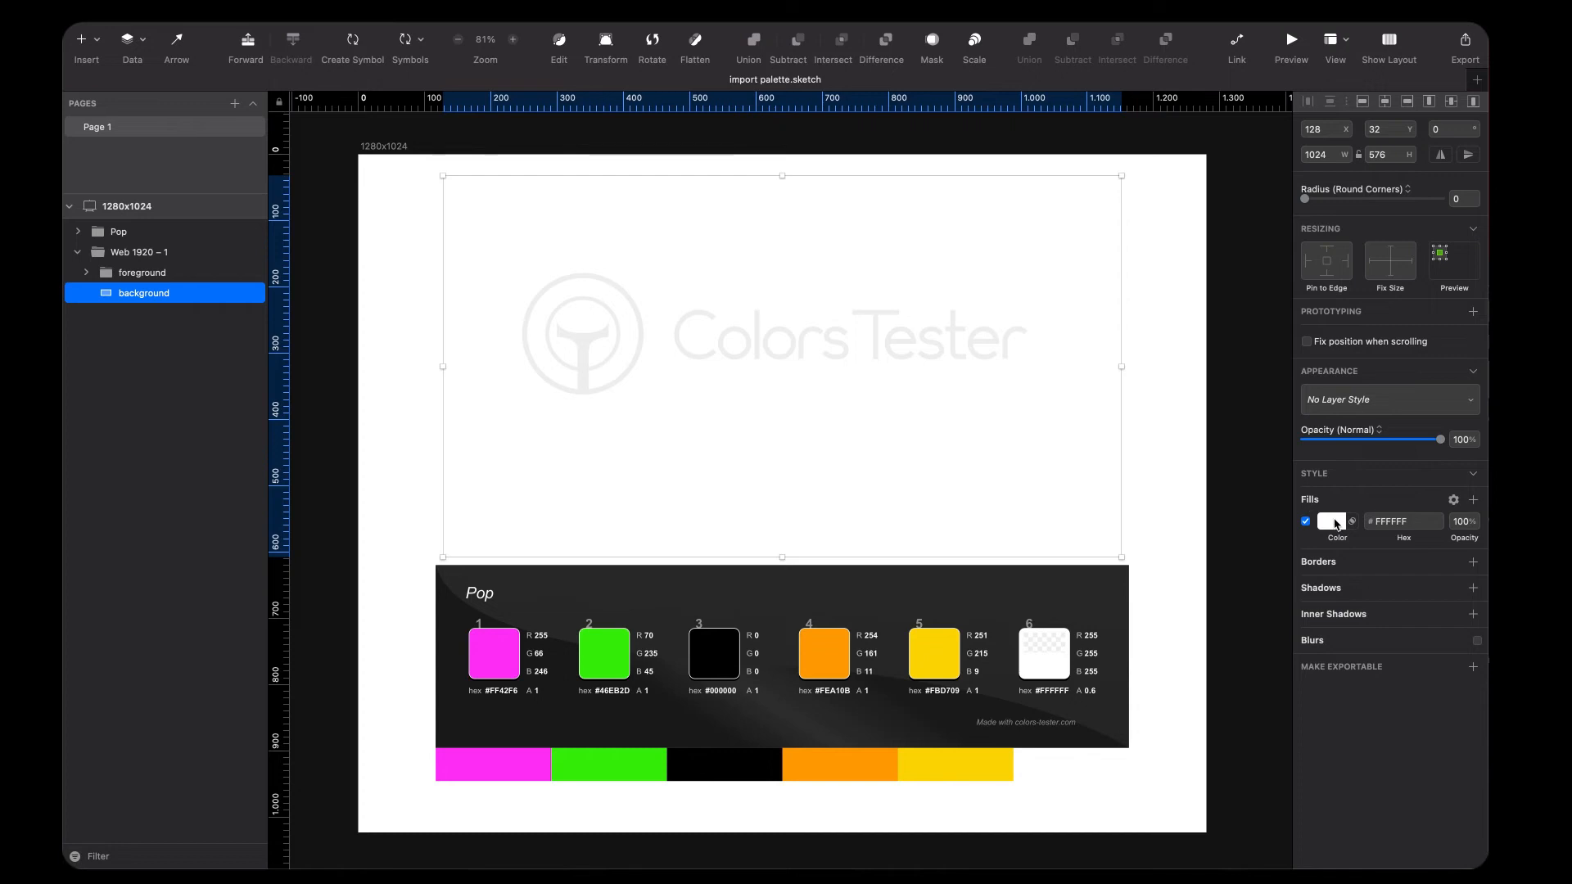
pyautogui.click(1332, 522)
pyautogui.click(1358, 824)
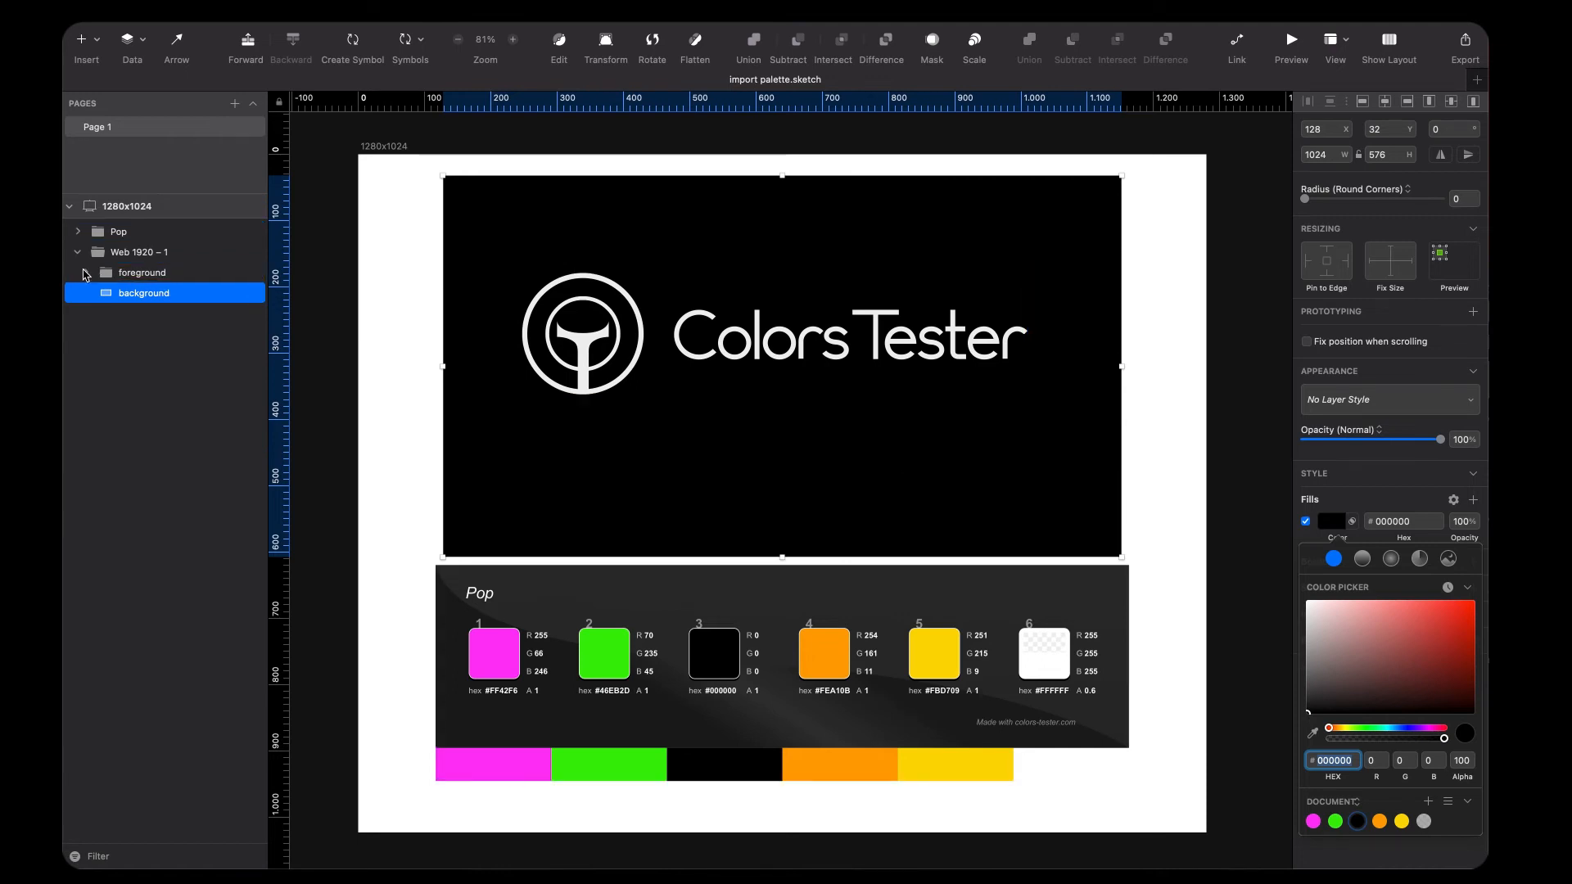
# Fill all letter shapes of the Colors Tester wordmark with the document color white FFFFFF at 60% opacity.
pyautogui.click(87, 275)
pyautogui.doubleClick(727, 339)
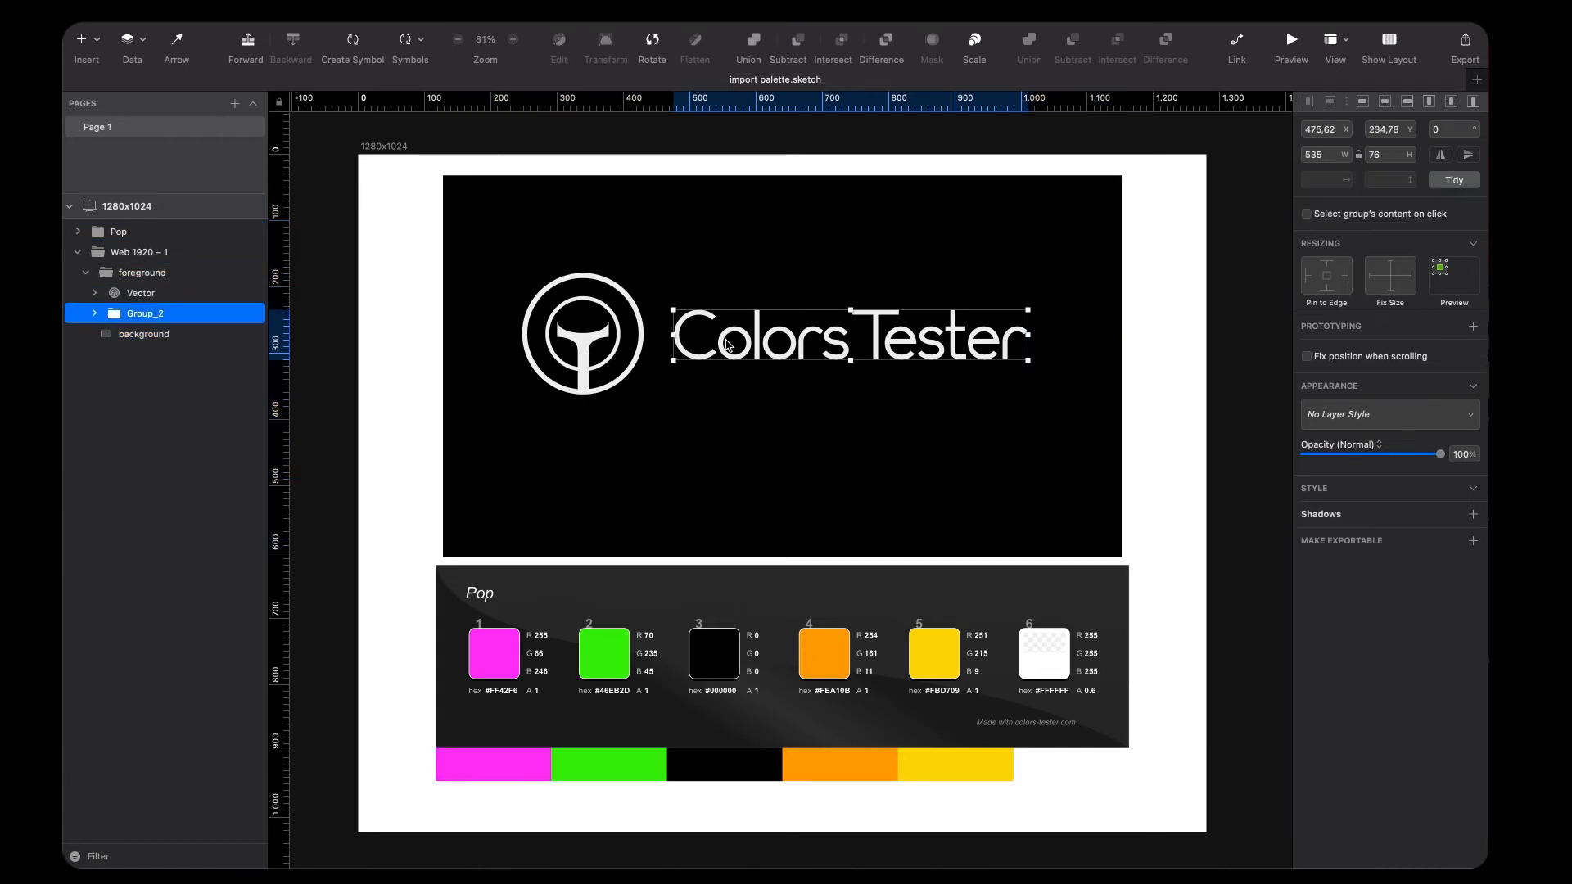
pyautogui.press('Return')
pyautogui.click(1336, 506)
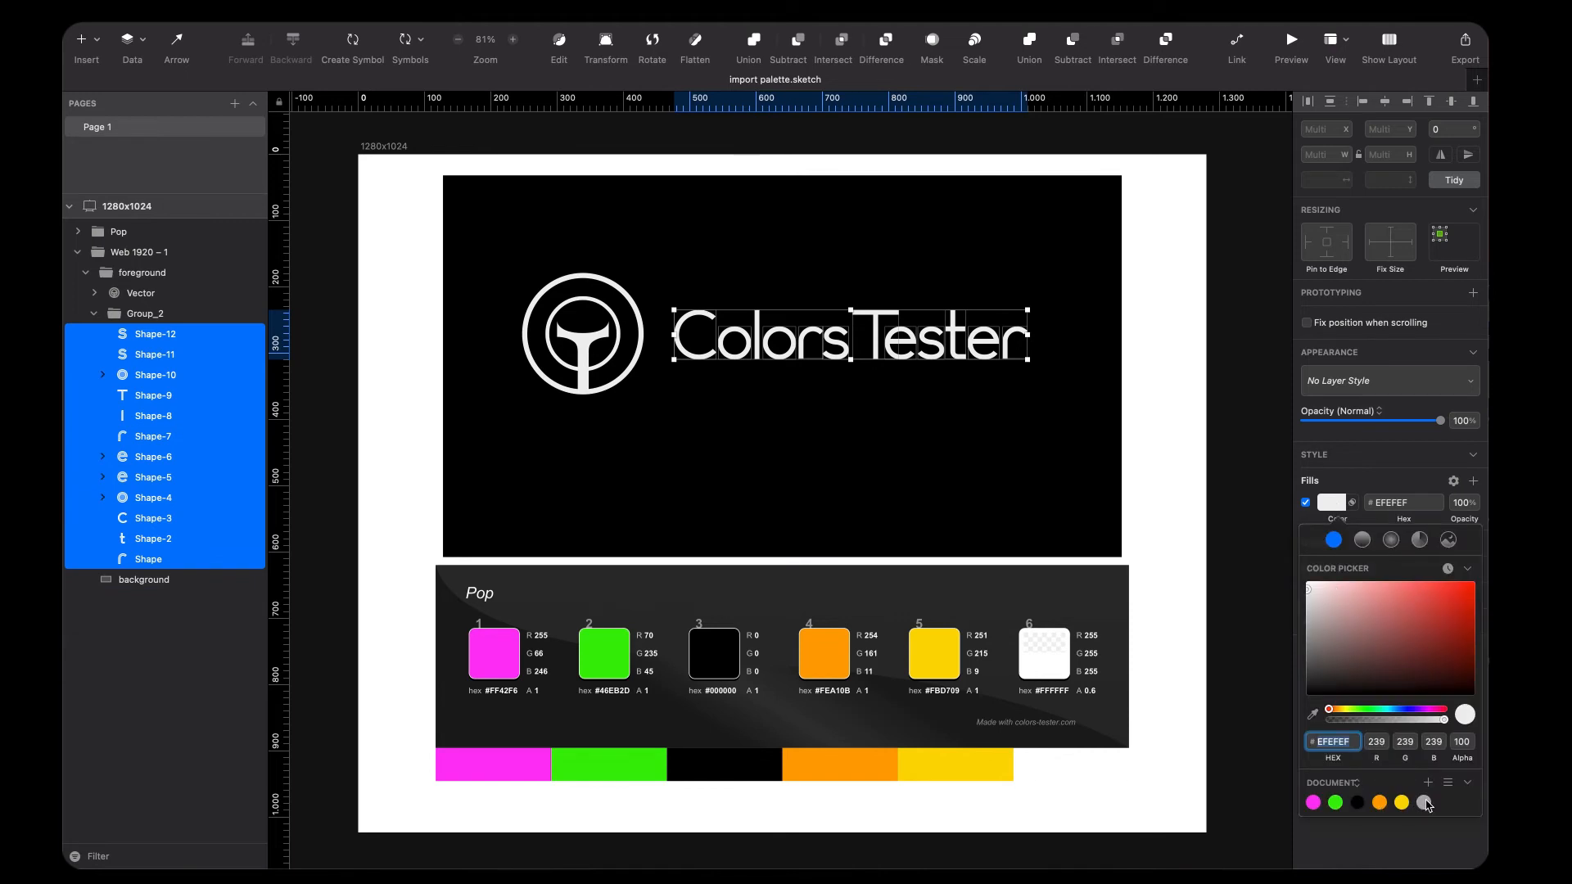
pyautogui.click(1425, 804)
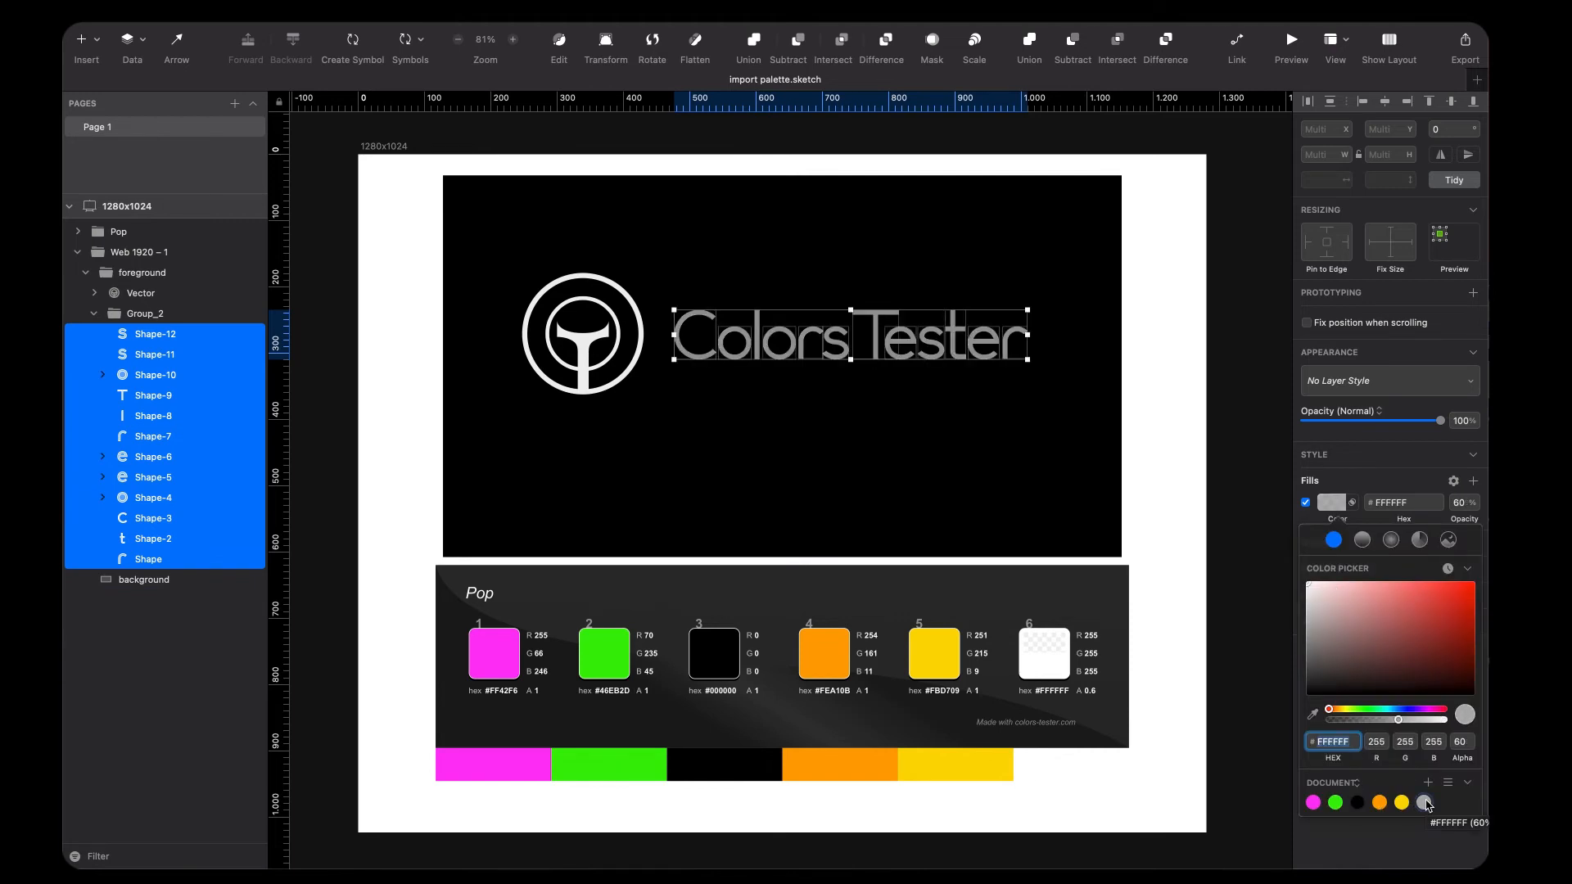
pyautogui.click(1013, 490)
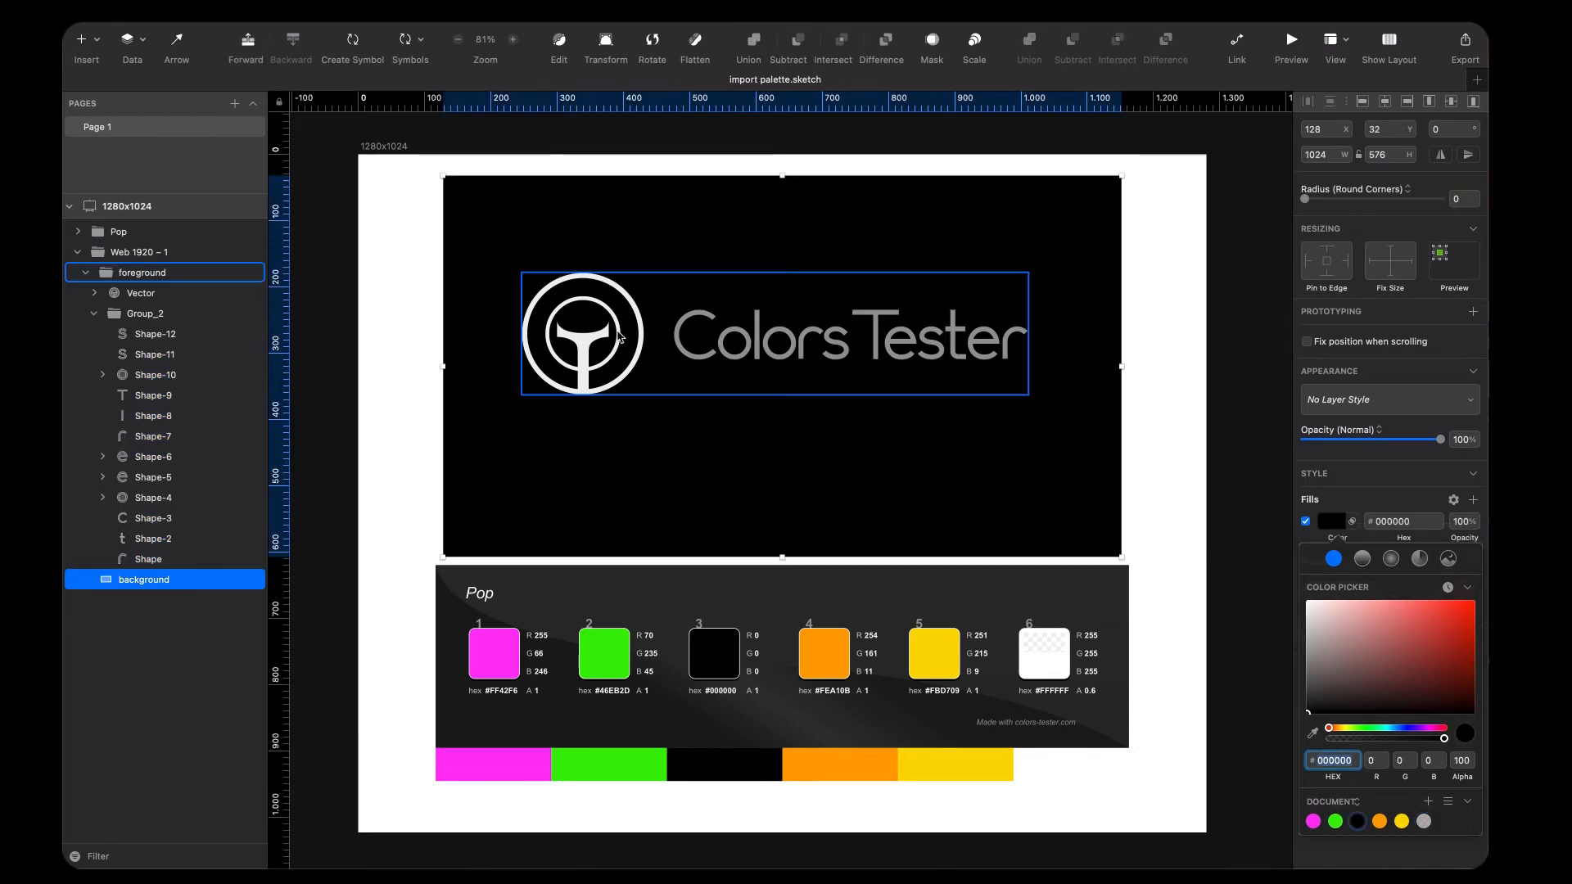
# Fill the circular logo emblem with a linear gradient running from yellow FBD709 at the top to orange FEA10B at the bottom.
pyautogui.click(619, 337)
pyautogui.doubleClick(620, 336)
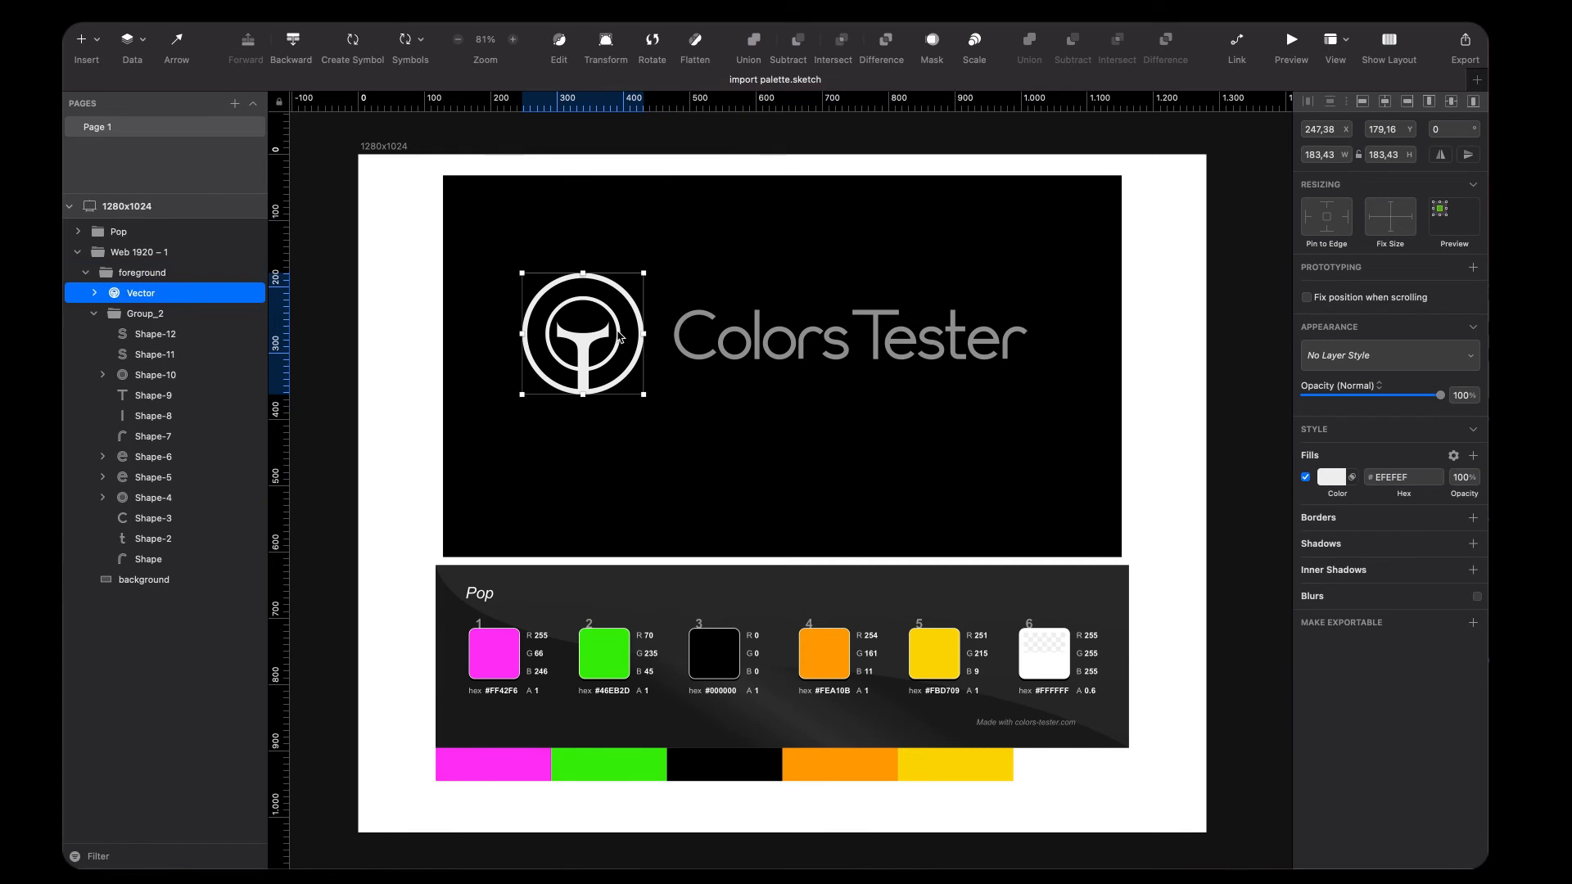
pyautogui.click(1333, 477)
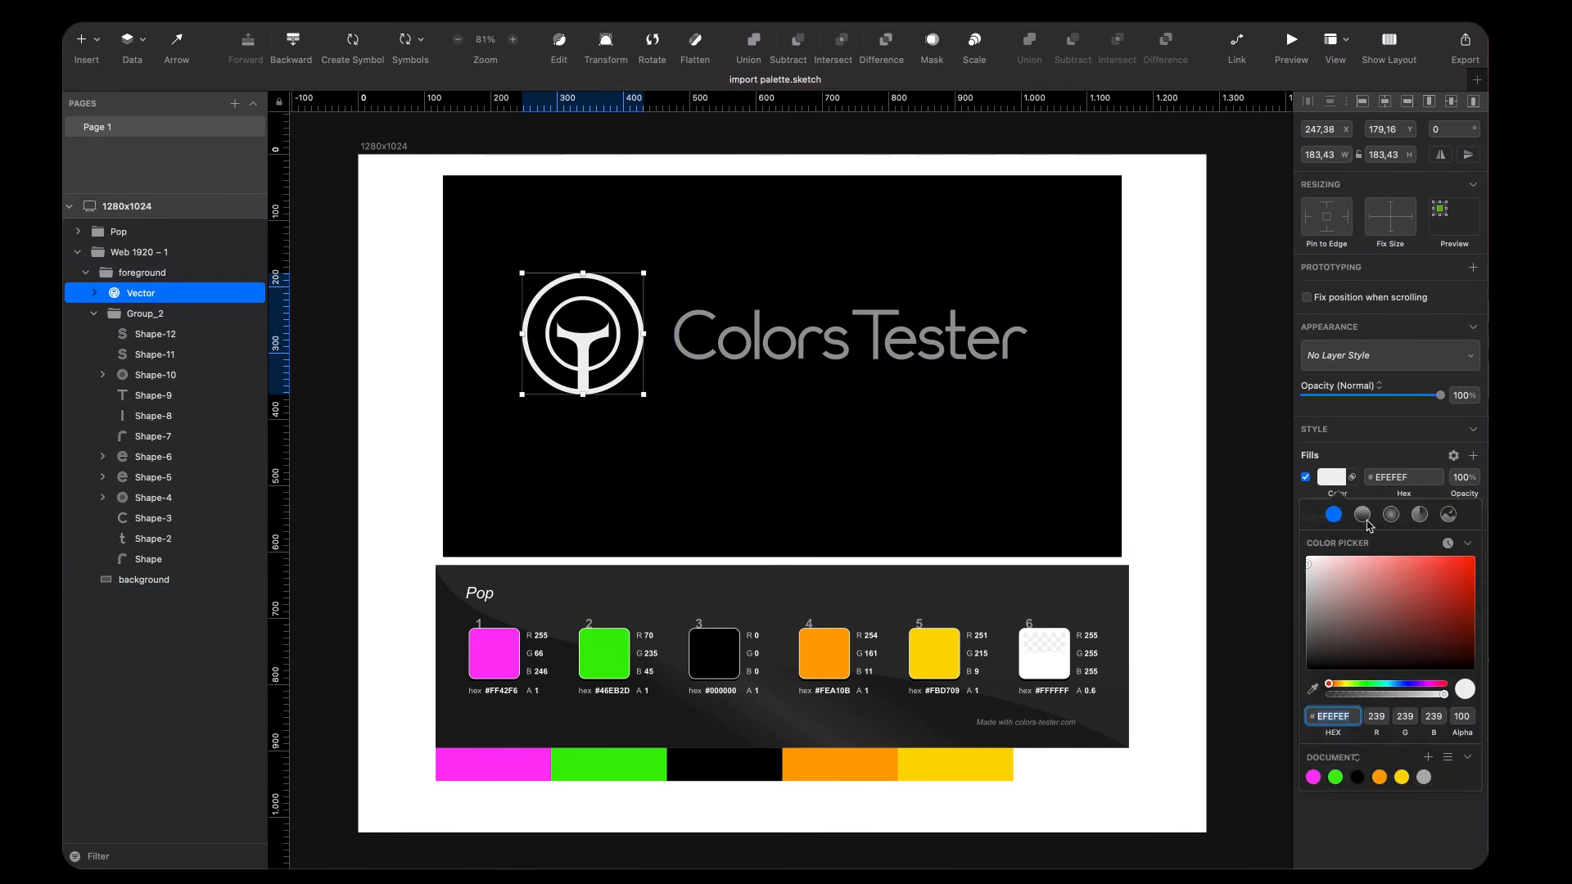
pyautogui.click(1364, 516)
pyautogui.click(1310, 543)
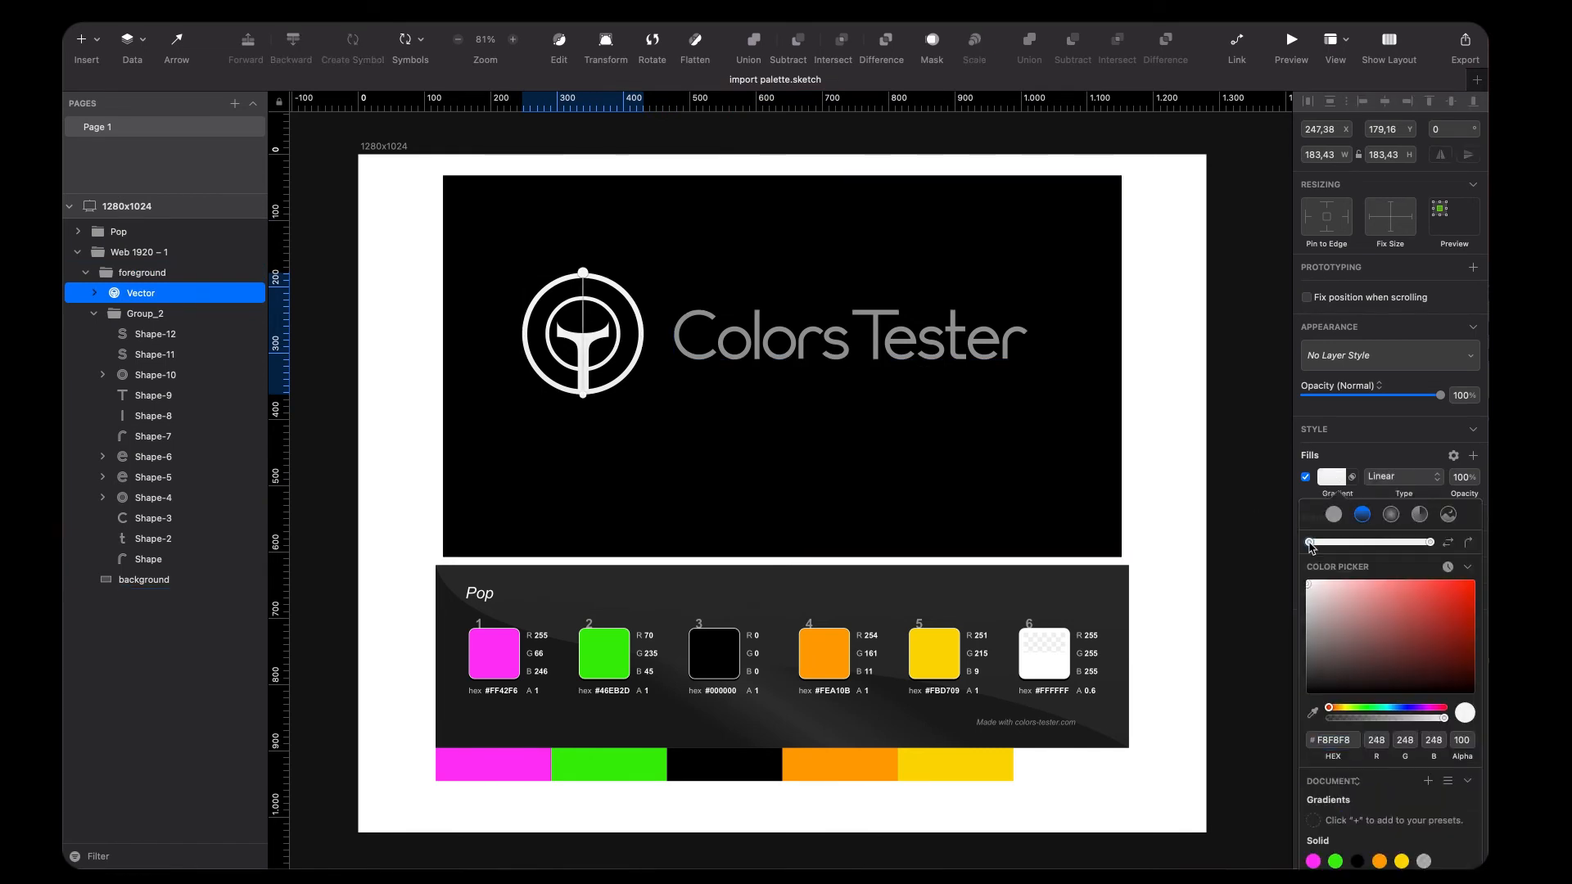
pyautogui.click(1380, 862)
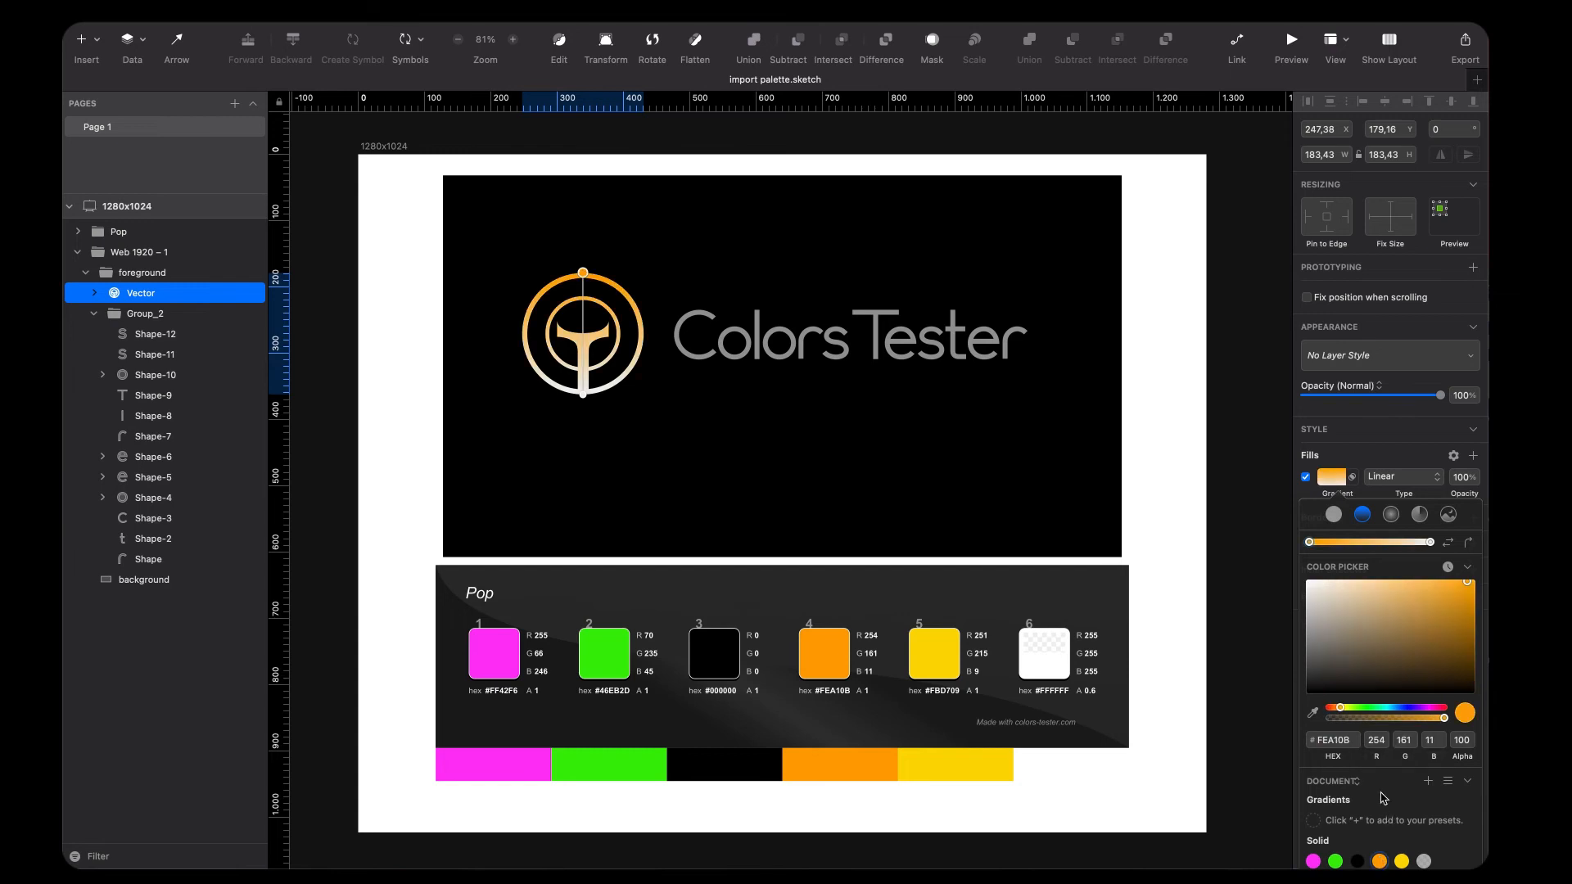
pyautogui.click(1401, 861)
pyautogui.click(1431, 544)
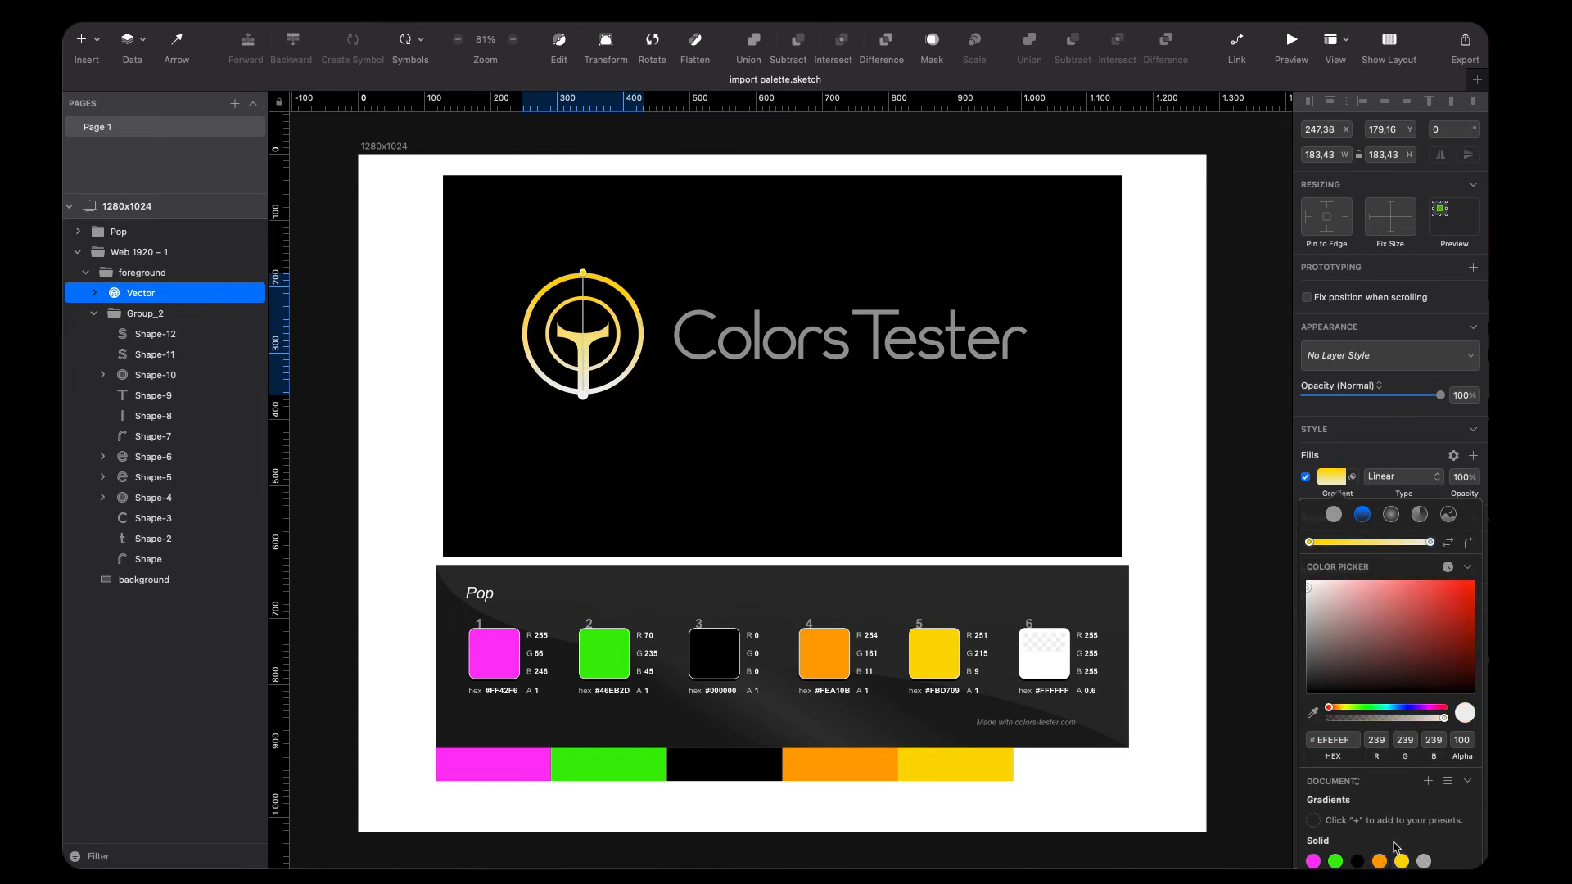
pyautogui.click(1381, 861)
# Fill all letter shapes of the Colors Tester wordmark with the orange document color FEA10B.
pyautogui.click(169, 336)
pyautogui.keyDown('shift'); pyautogui.click(150, 561); pyautogui.keyUp('shift')
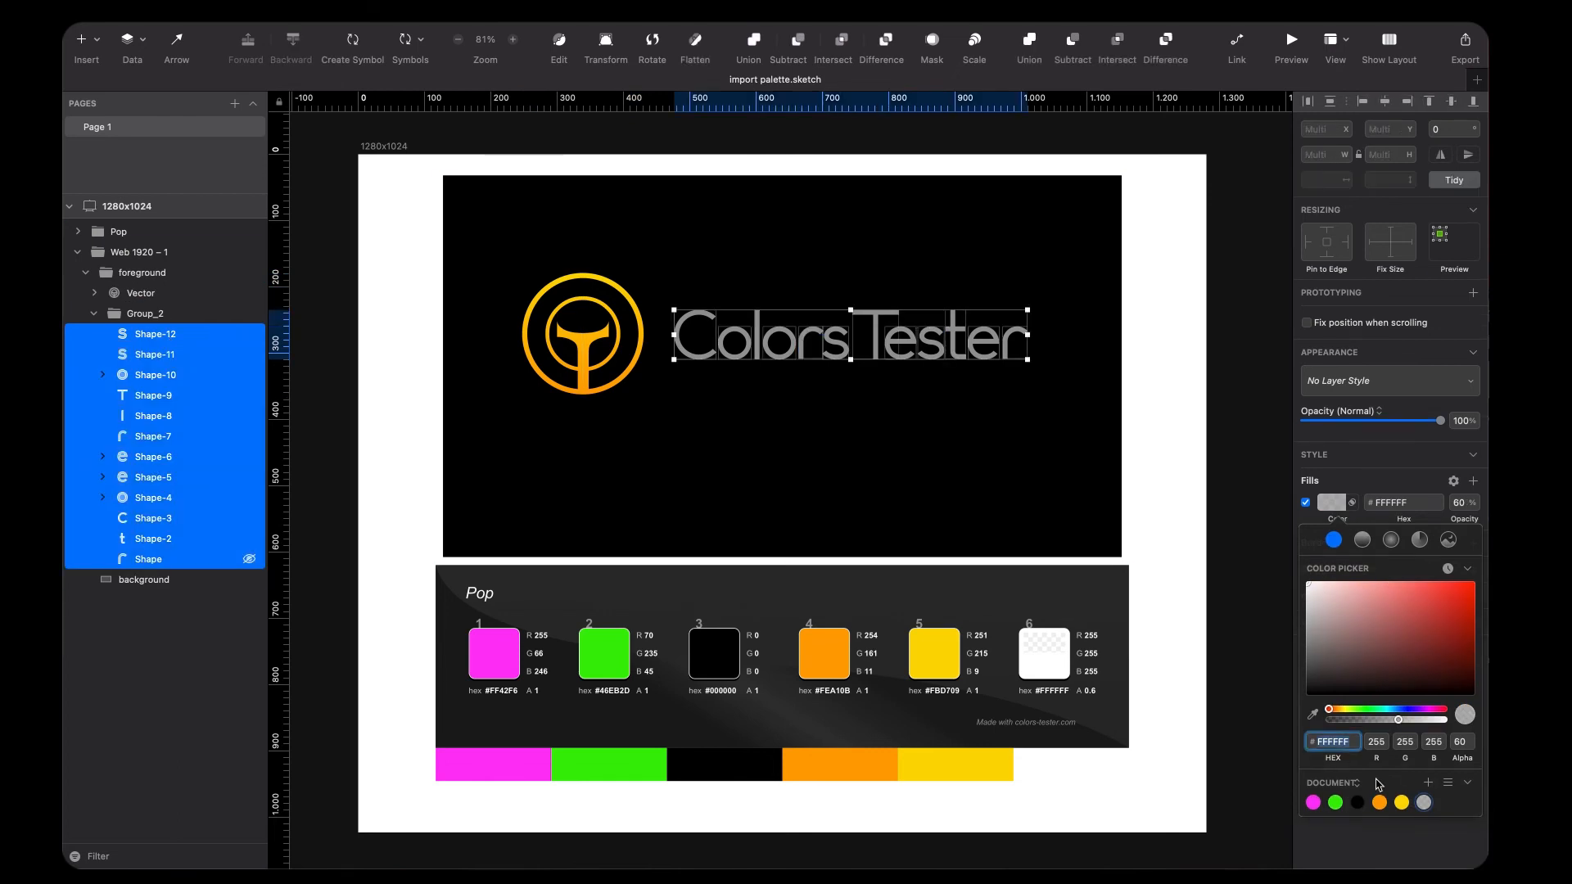
pyautogui.click(1379, 804)
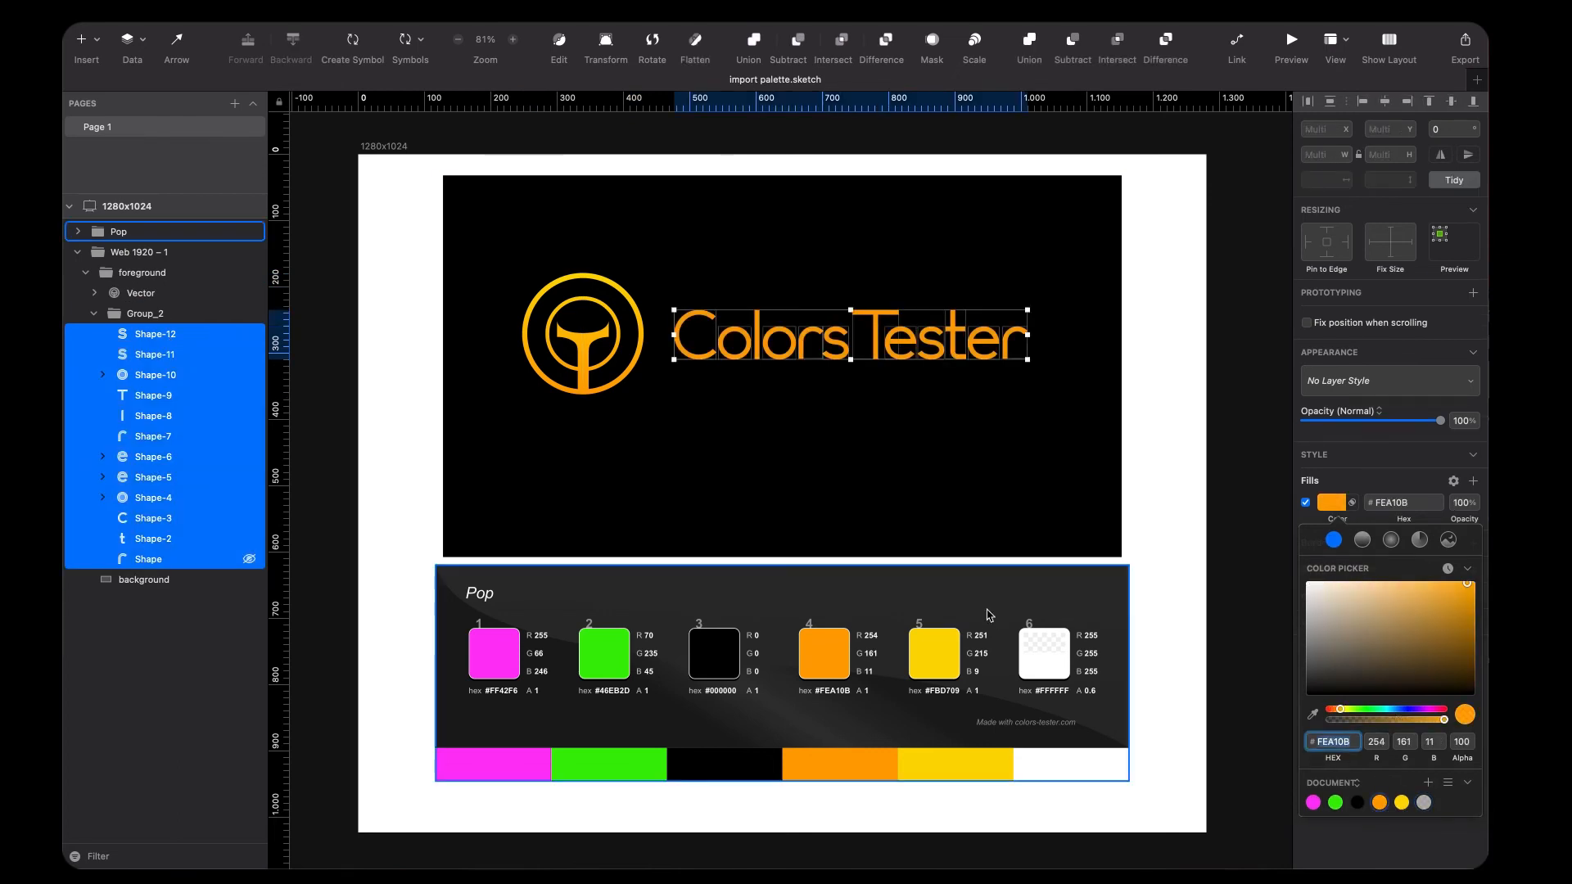
# Delete the imported Pop palette group from the artboard and select the Web 1920 – 1 group.
pyautogui.click(990, 615)
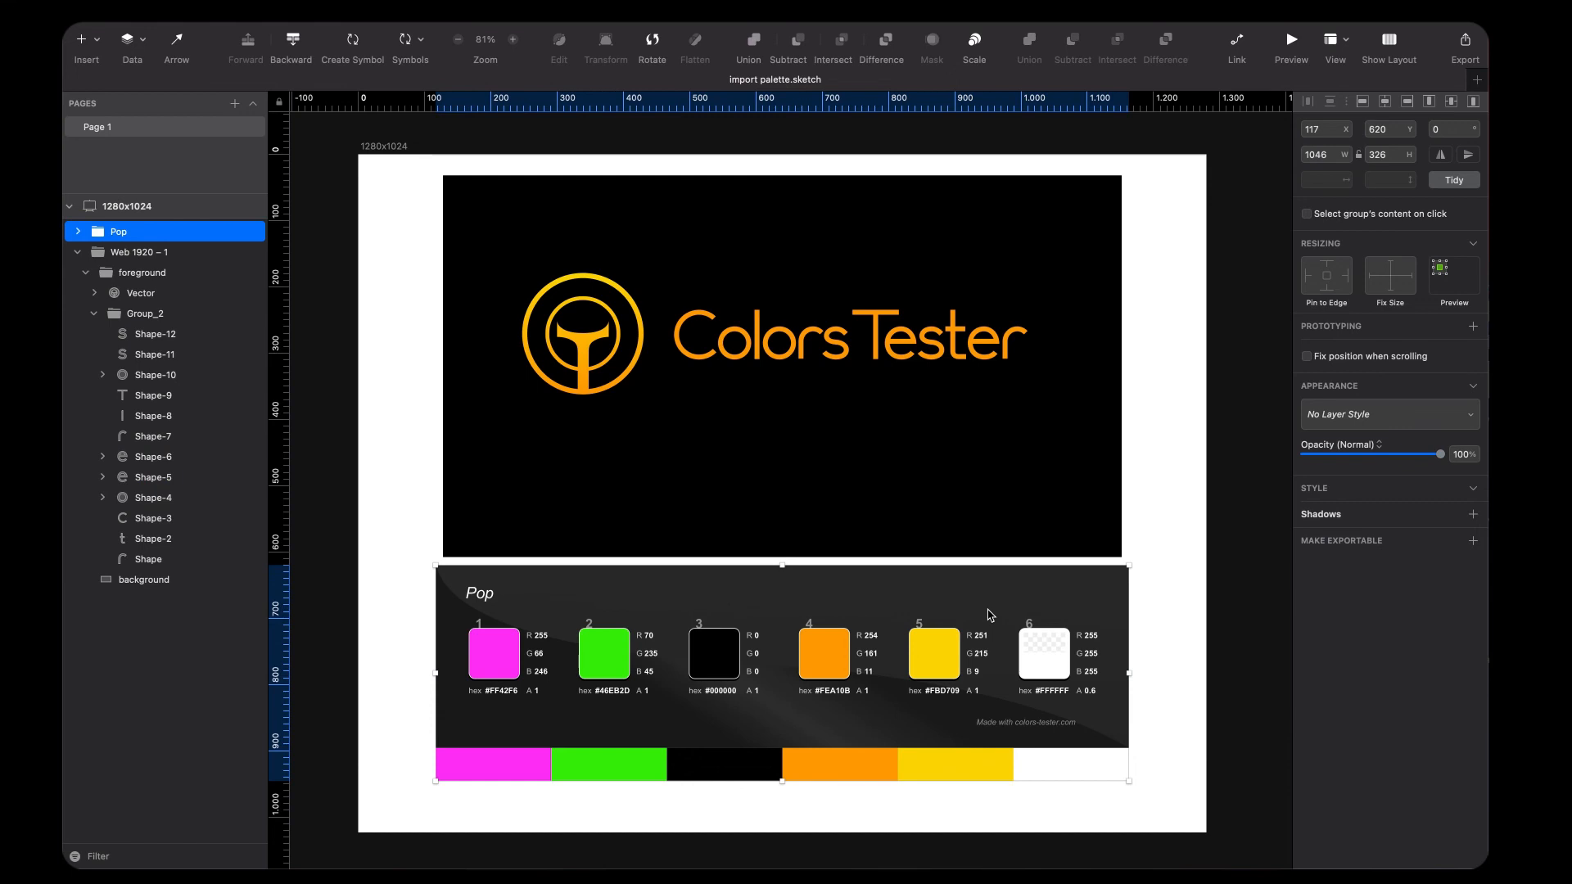
pyautogui.press('Delete')
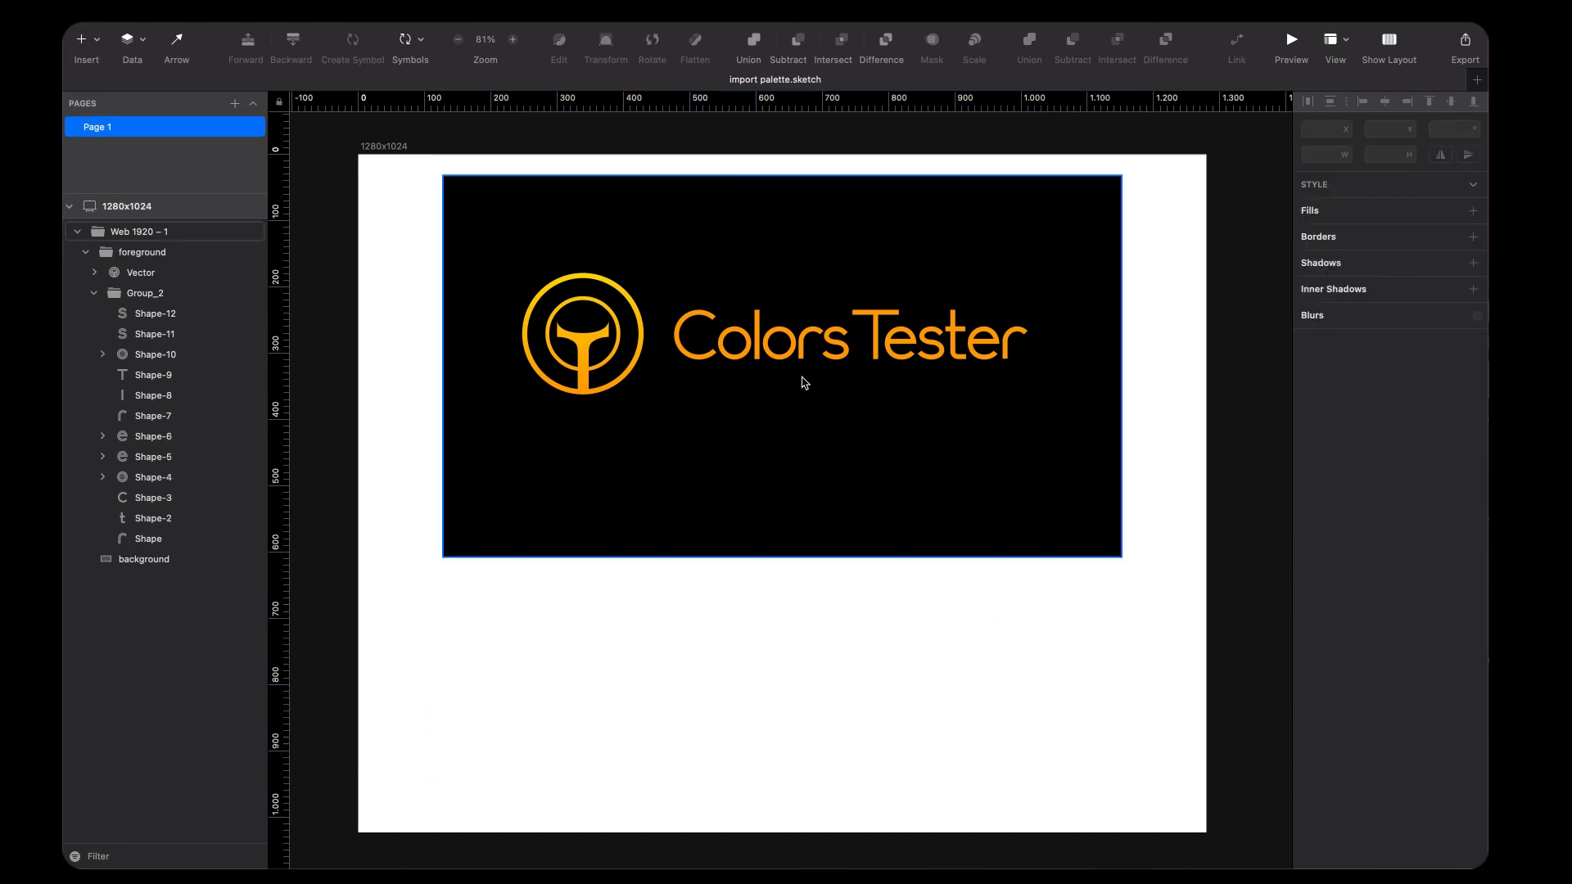
pyautogui.click(803, 382)
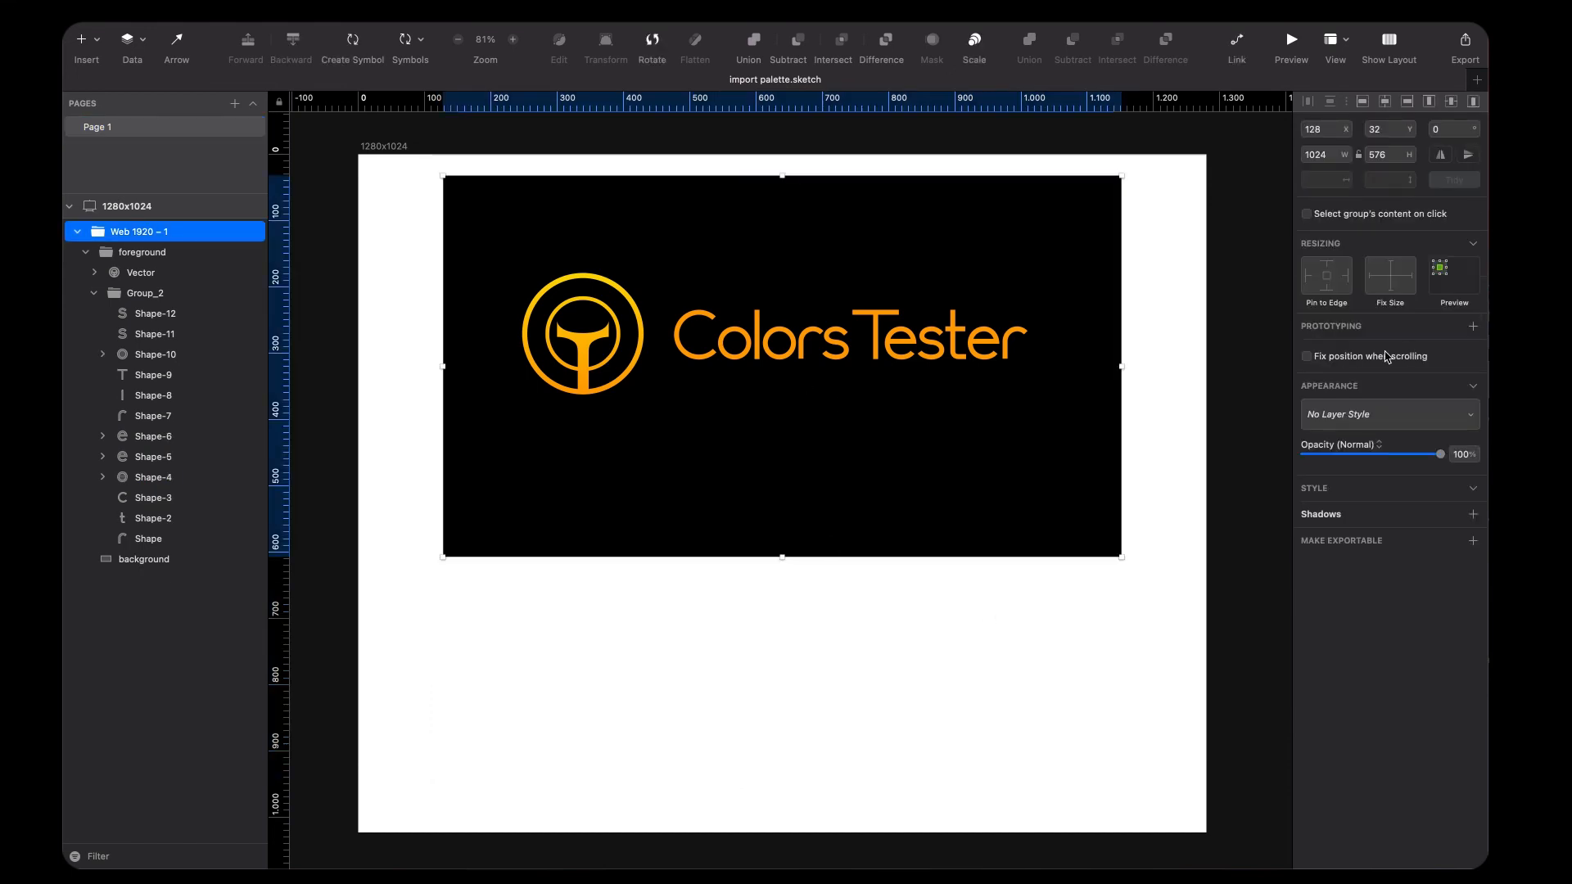